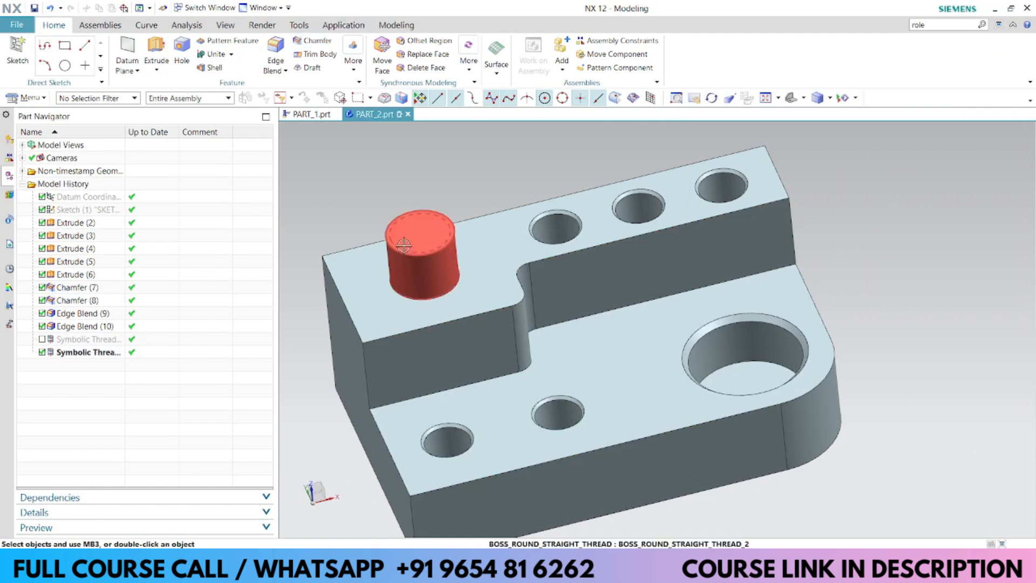
Switch PART_2 from modeling to the Manufacturing application.
click(344, 26)
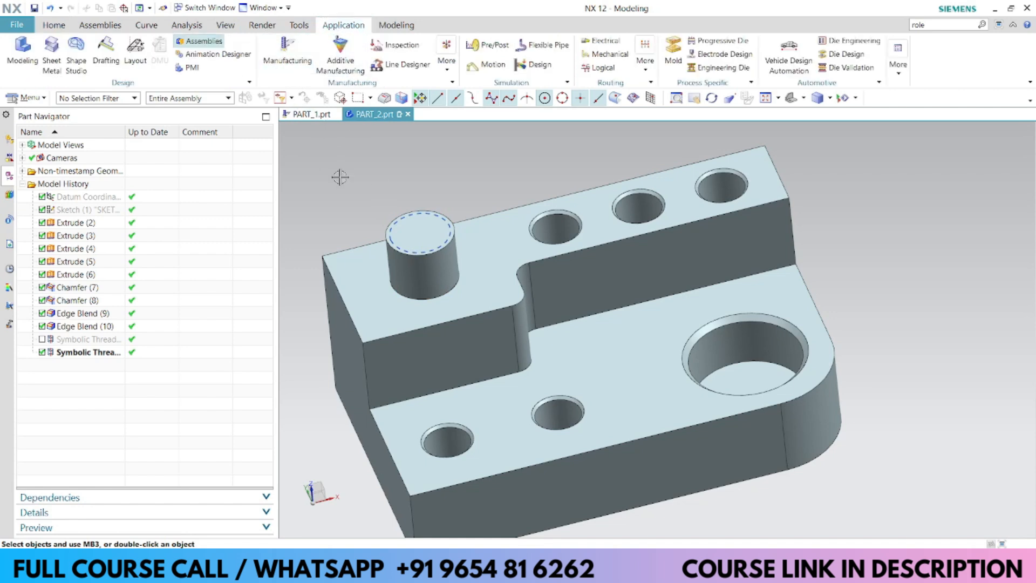
click(289, 60)
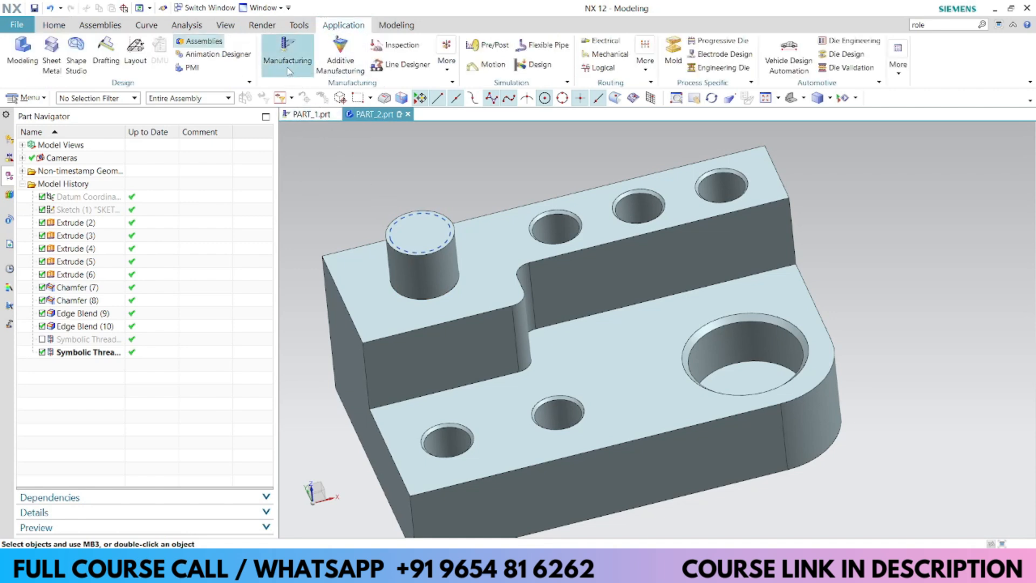
scroll(411, 181, down, 1)
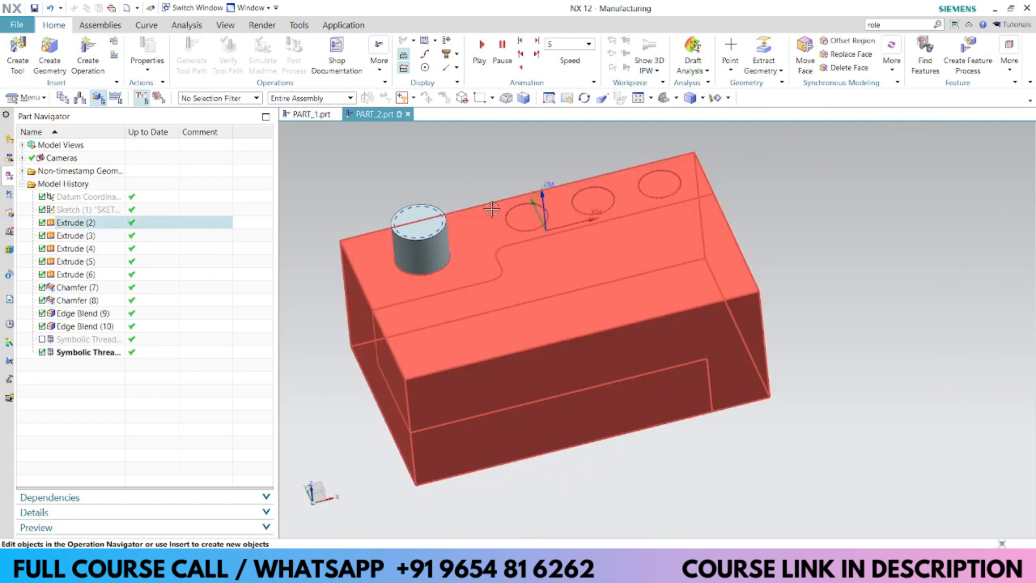
Show the Operation Navigator and preview the tool paths of the milling, drilling and thread operations under WORKPIECE and WORKPIECE_1.
click(9, 194)
click(180, 200)
click(180, 211)
click(173, 223)
click(174, 235)
click(162, 263)
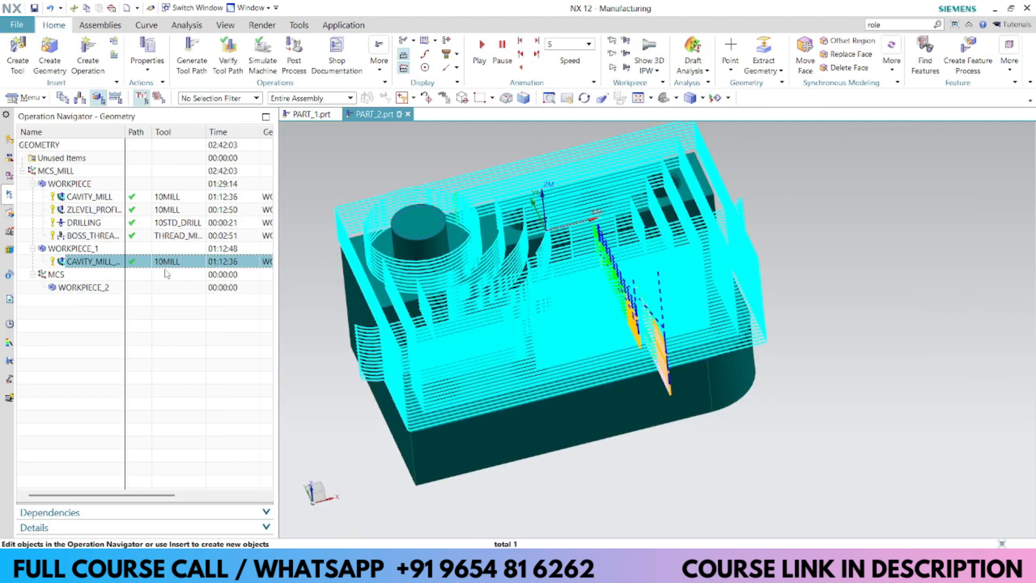
click(171, 241)
click(167, 196)
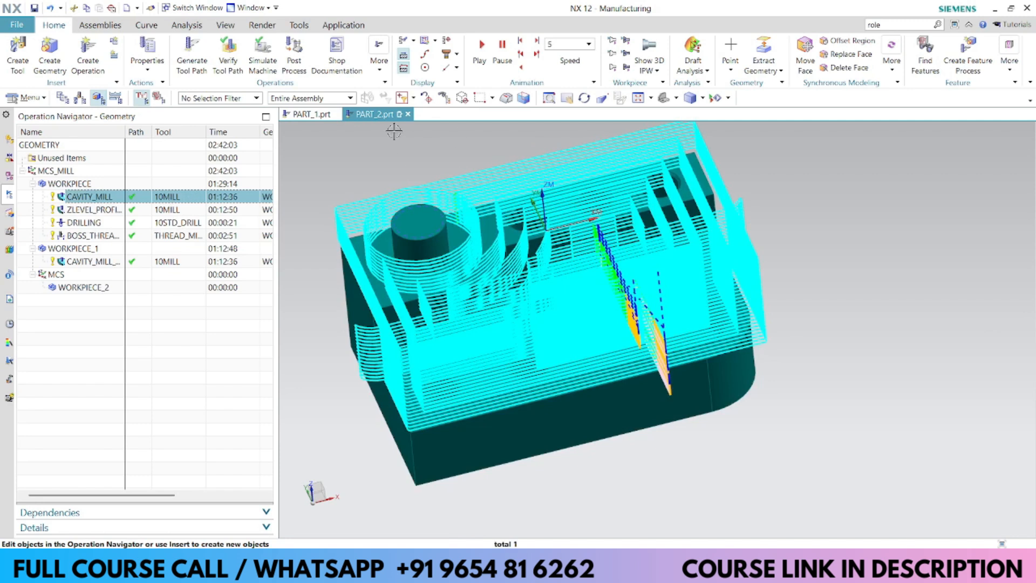
Refresh the graphics display and preview the DRILLING and BOSS_THREAD_MILLING tool paths on the part.
scroll(402, 143, up, 2)
scroll(444, 171, down, 3)
right_click(439, 167)
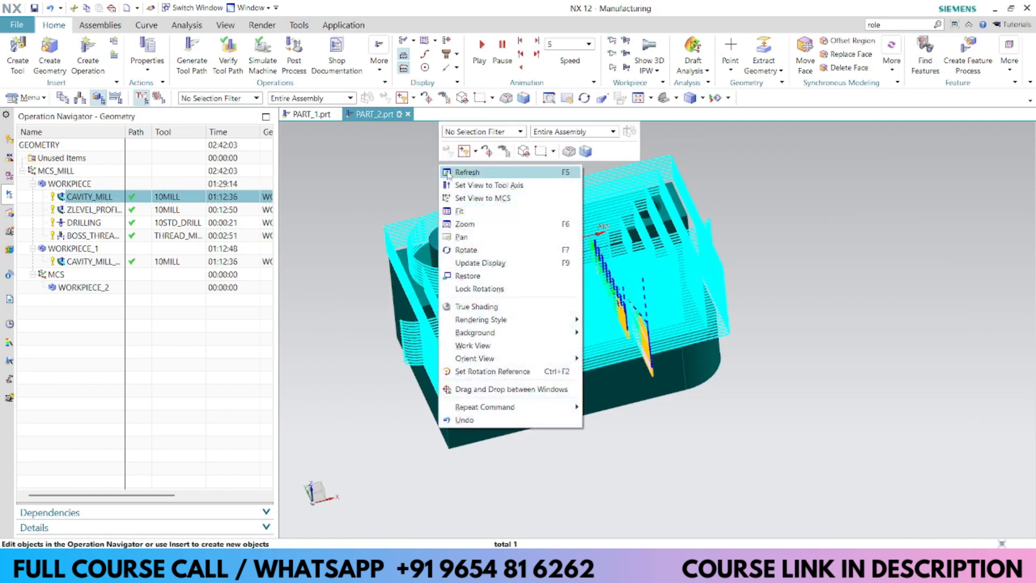
click(445, 172)
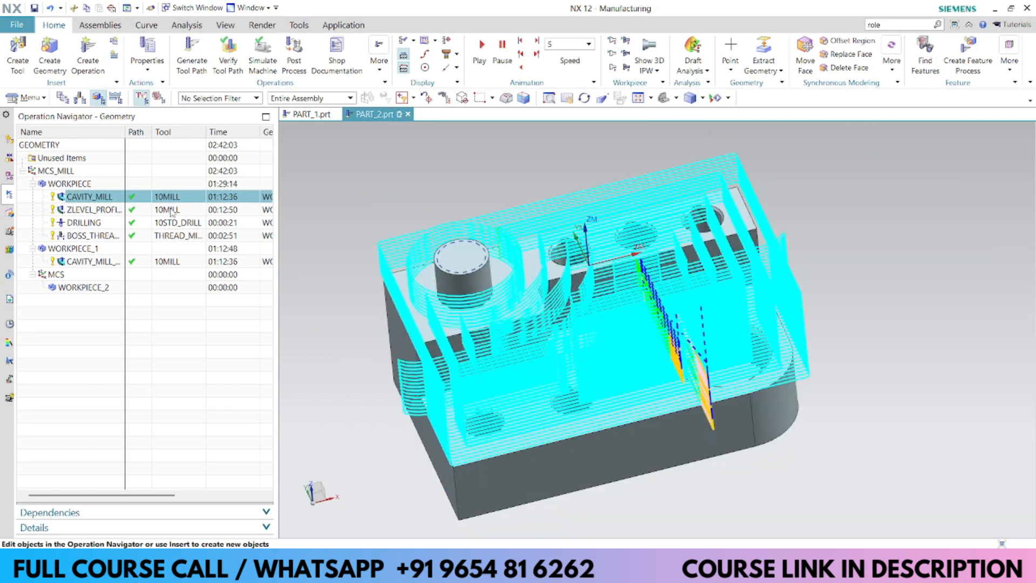
click(172, 222)
click(171, 236)
right_click(345, 186)
click(373, 200)
Start a new file and examine the Manufacturing templates General Setup, Die Mold, Turning and Multi-Axis.
click(17, 25)
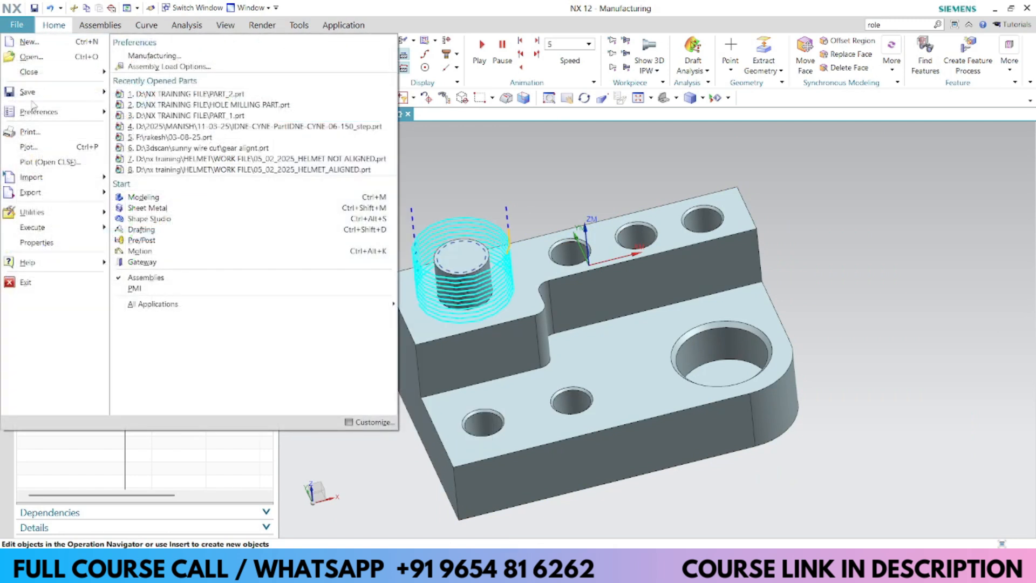
click(21, 45)
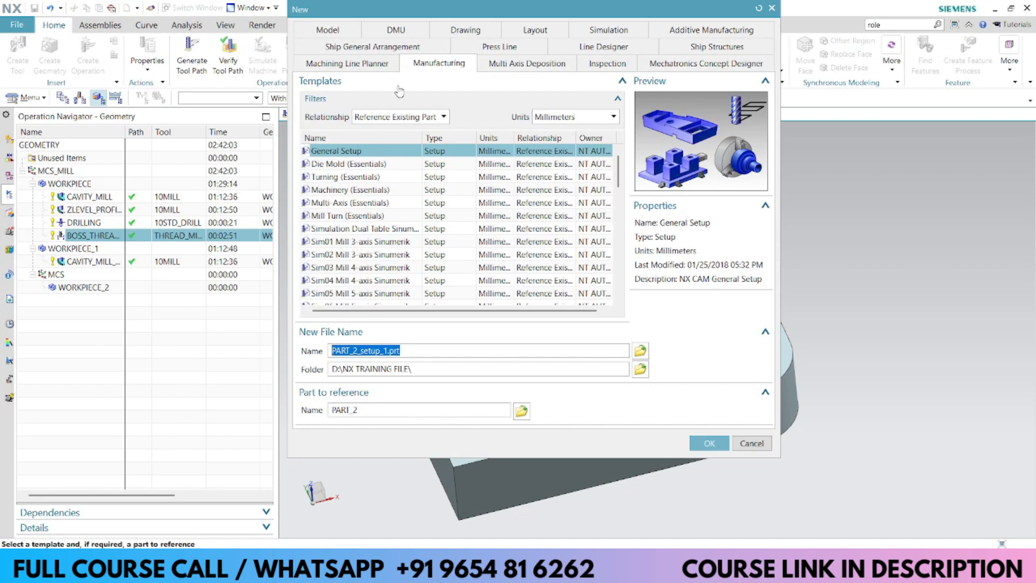
click(500, 66)
click(432, 65)
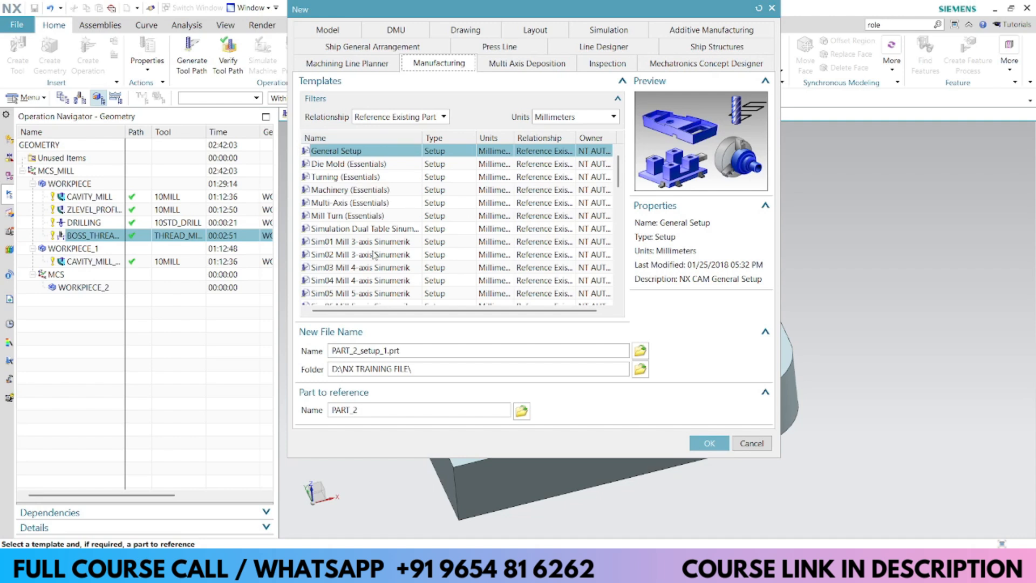
click(347, 165)
click(345, 153)
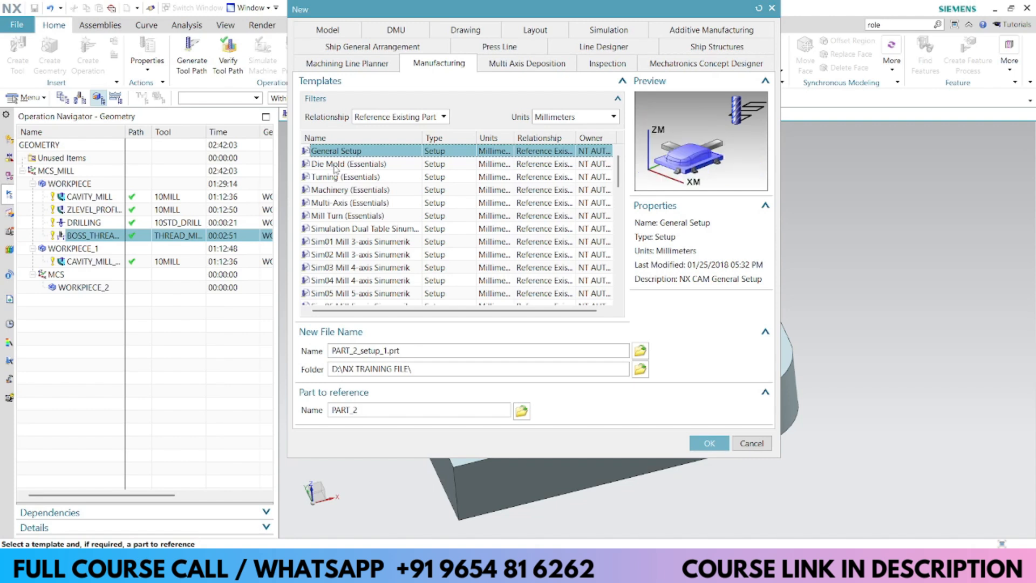
click(334, 168)
click(343, 178)
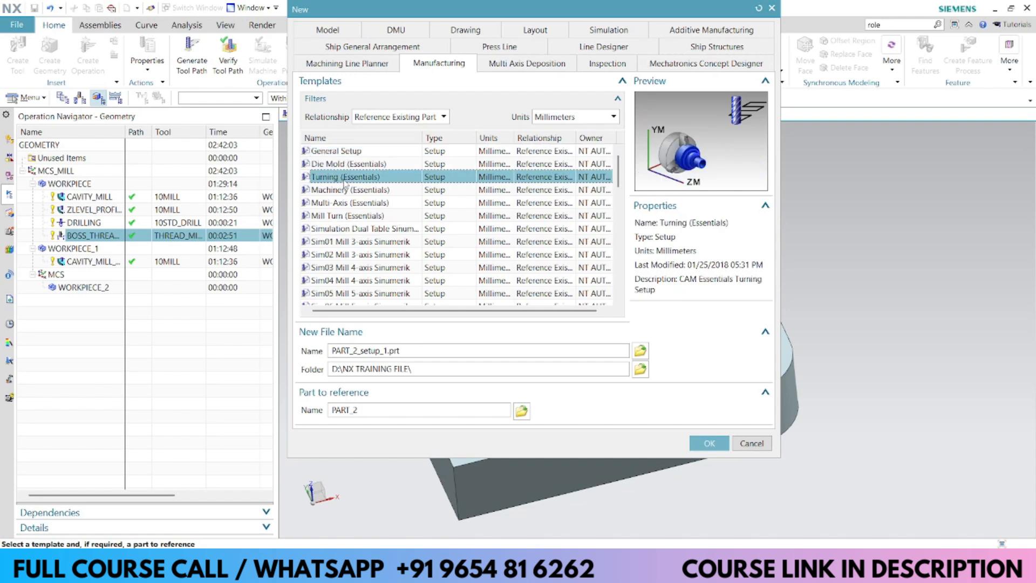
click(335, 207)
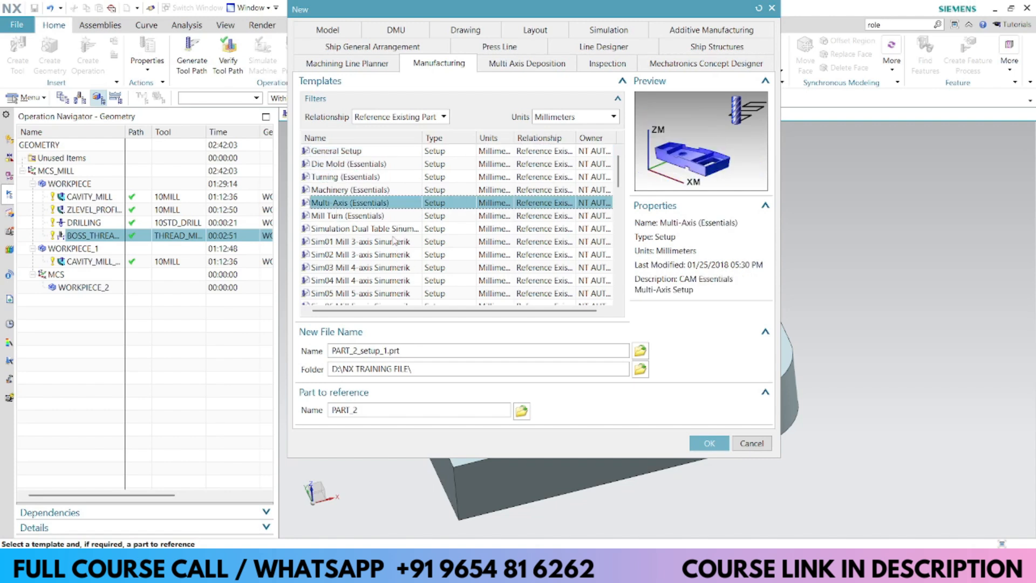
Review the full list of Manufacturing setup templates, return to General Setup, and dismiss the new file without creating it.
scroll(389, 241, down, 8)
scroll(359, 258, up, 8)
click(348, 165)
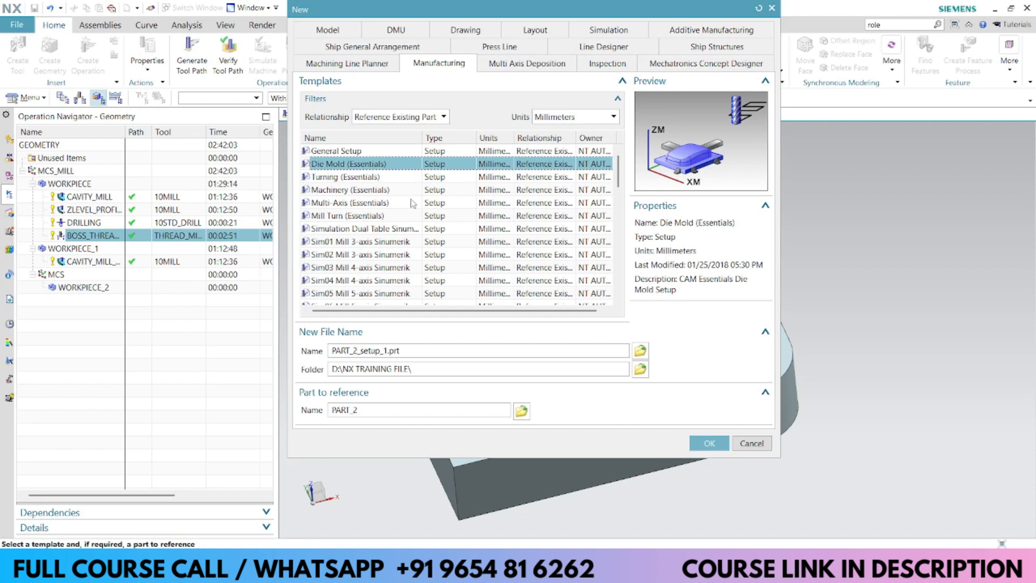
click(329, 180)
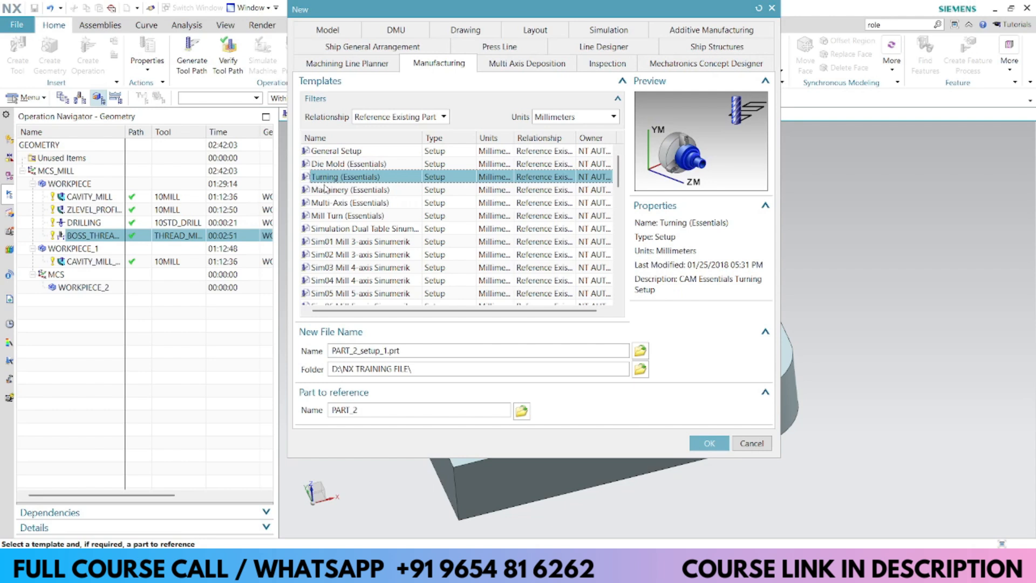
click(359, 204)
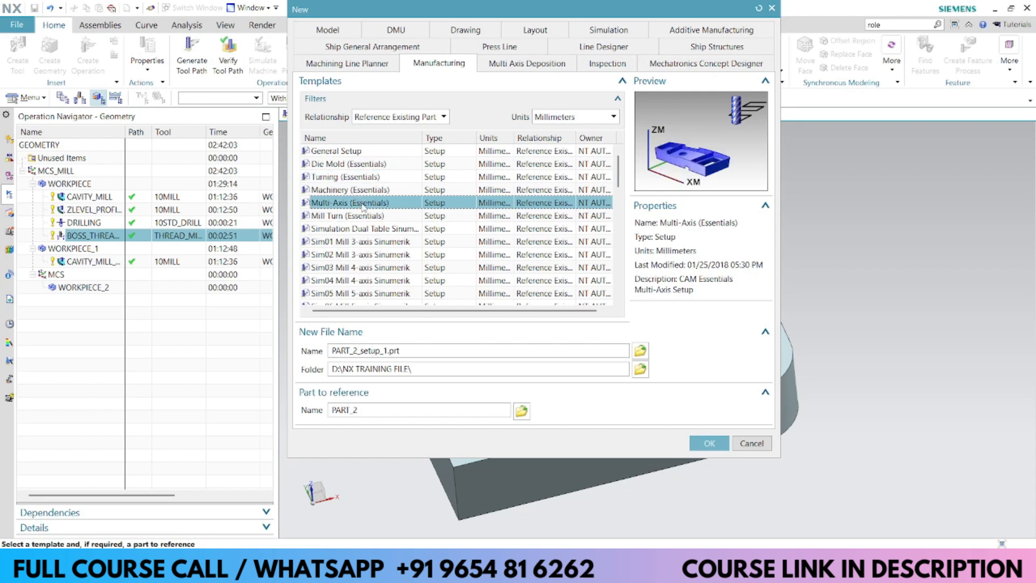
click(347, 153)
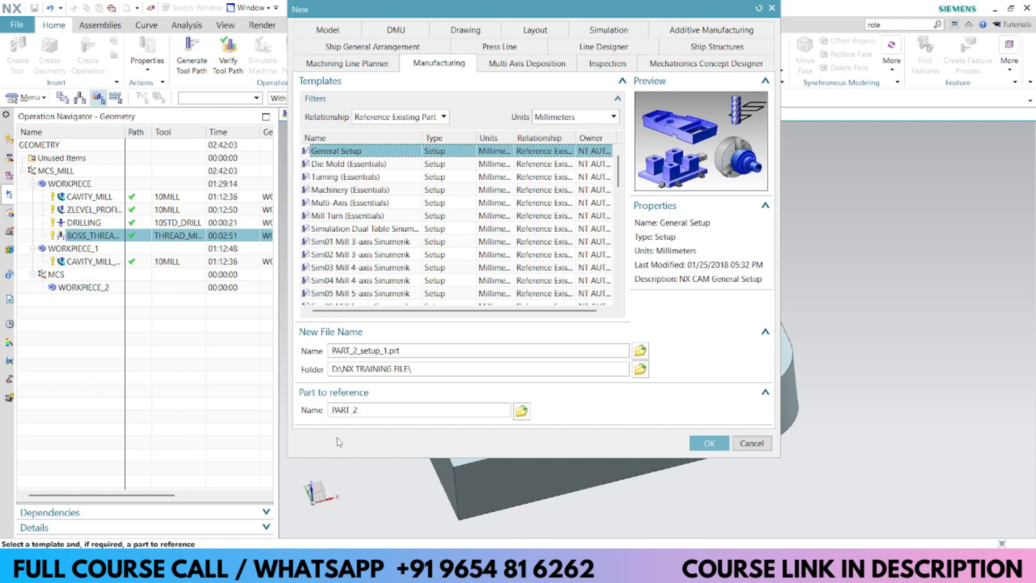
click(752, 443)
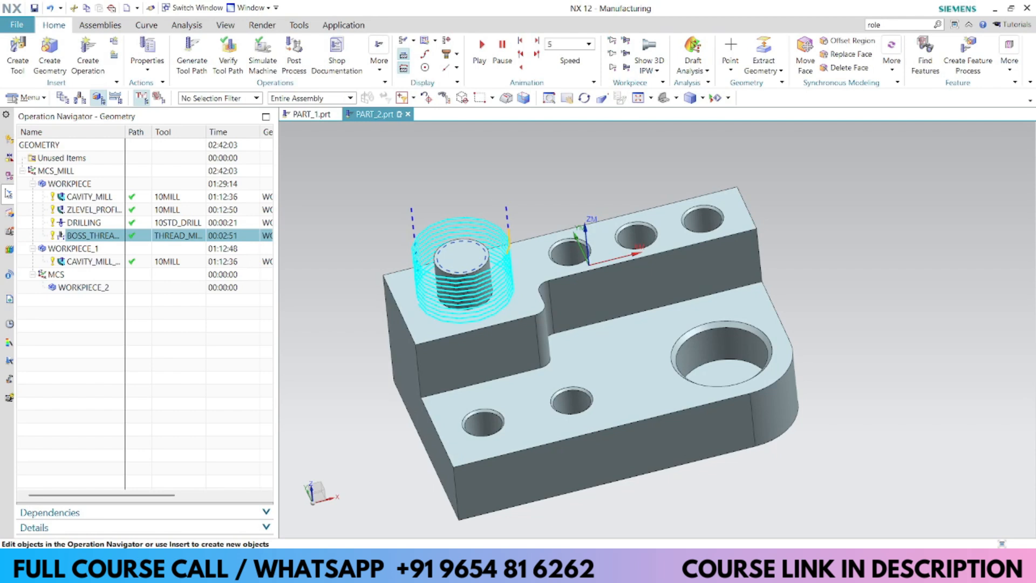
Compare the part's model history with its machining operations by alternating between the Part Navigator and Operation Navigator.
click(10, 175)
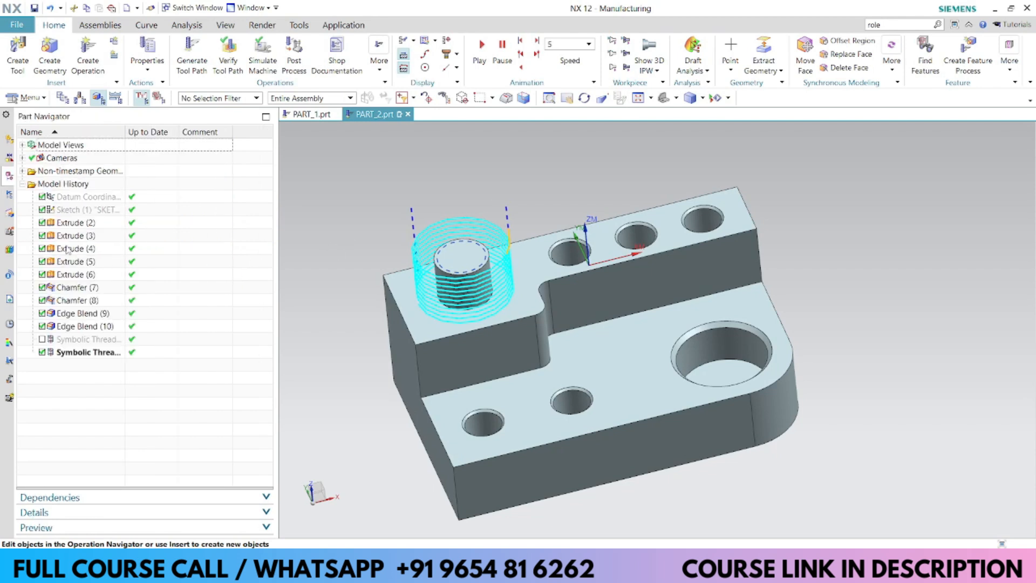
click(9, 193)
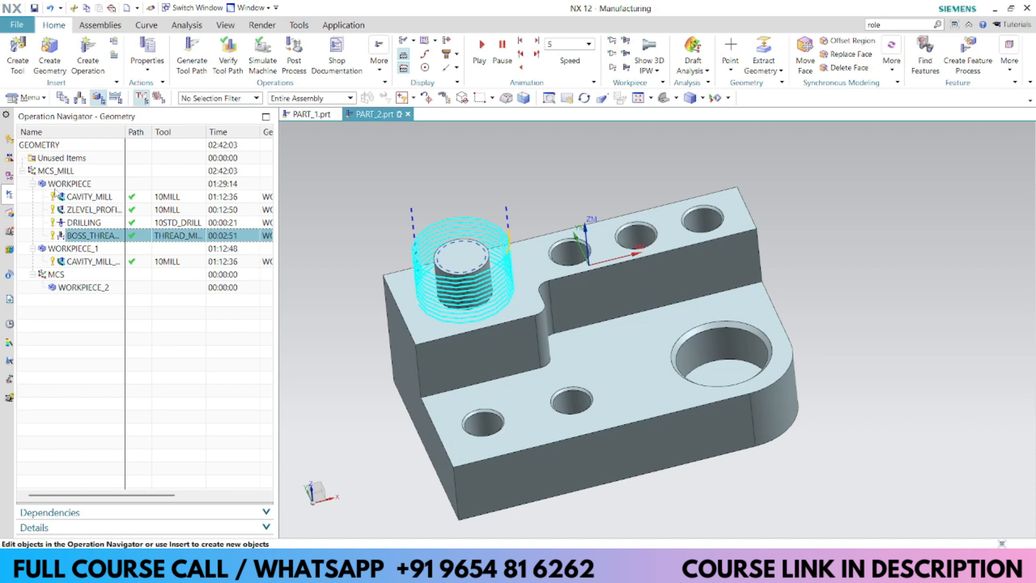
click(9, 175)
click(10, 195)
Look through the Program Order, Geometry and Machining Method views of the Operation Navigator.
click(63, 98)
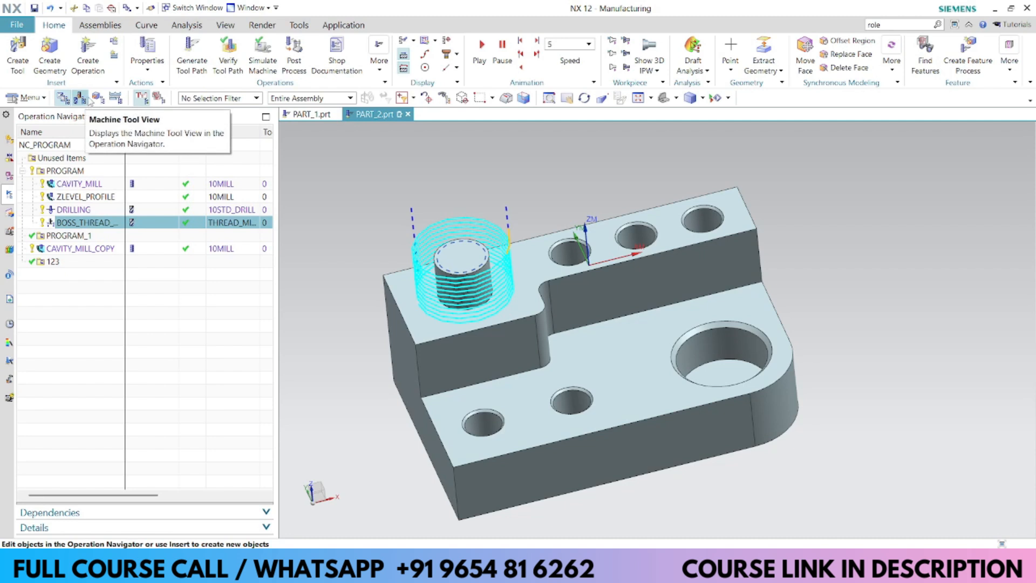
click(98, 98)
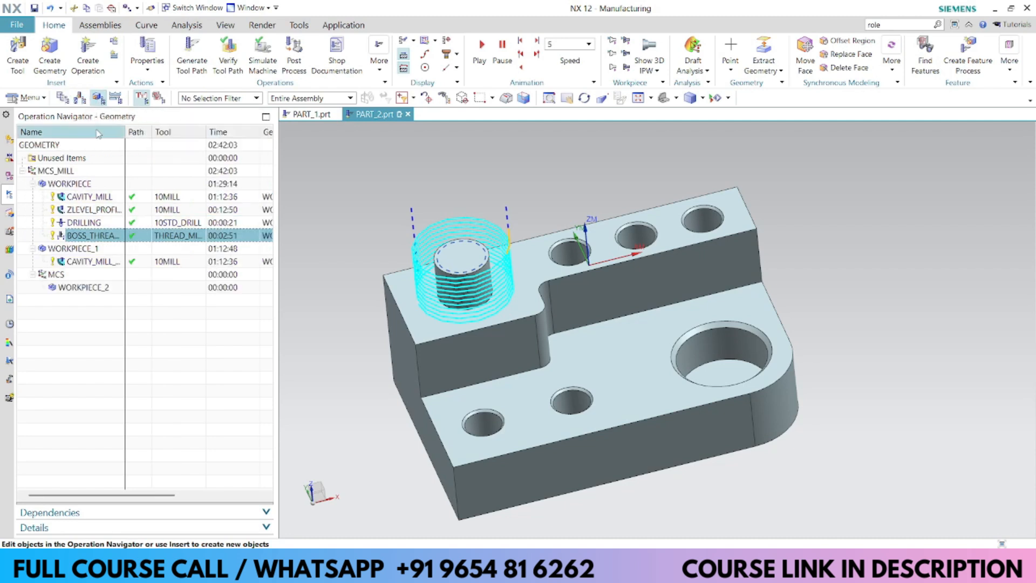
click(115, 98)
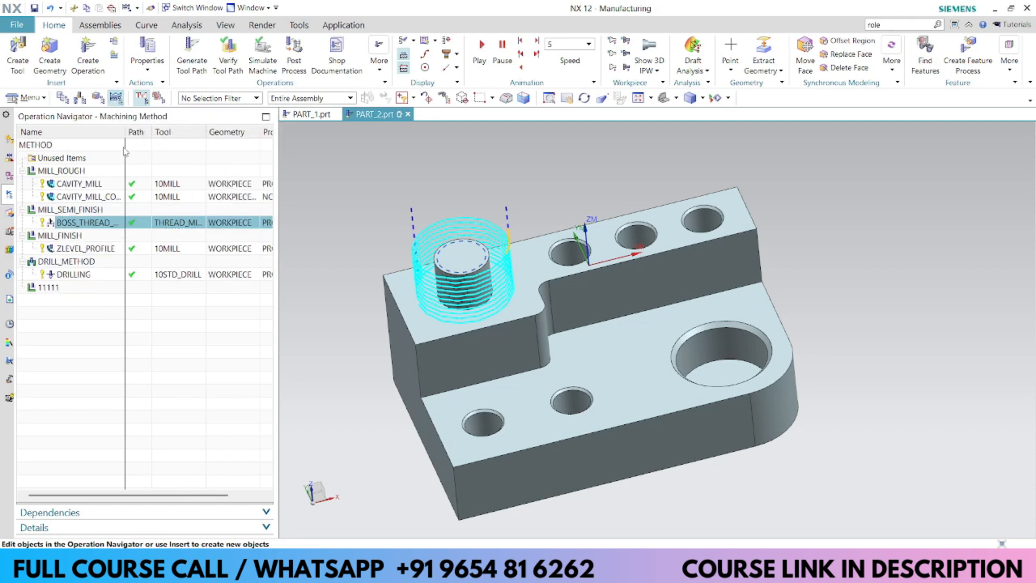
Show the operations in program order and preview the tool paths of those in PROGRAM and of CAVITY_MILL_COPY.
click(64, 99)
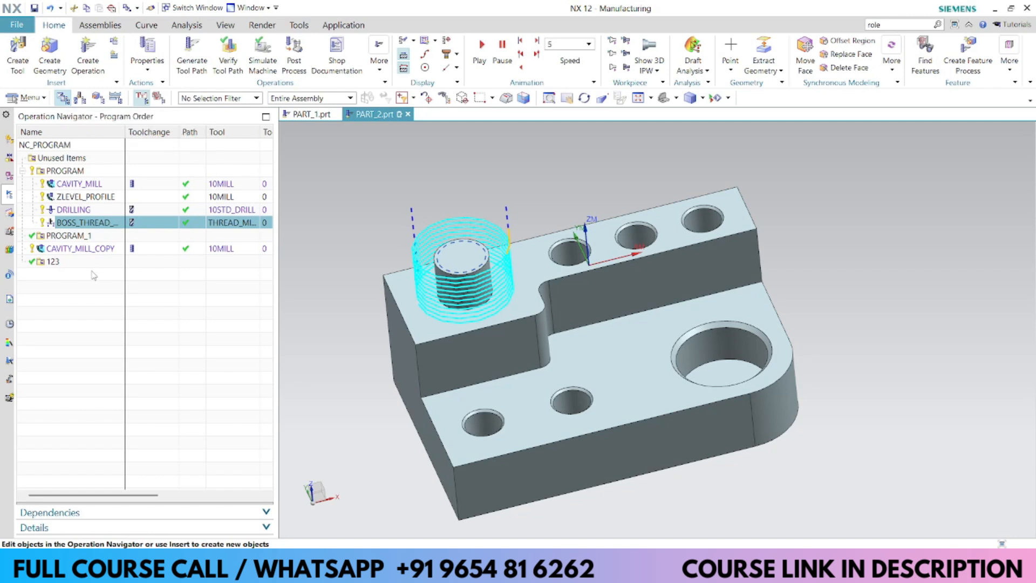
click(88, 187)
click(86, 198)
click(79, 221)
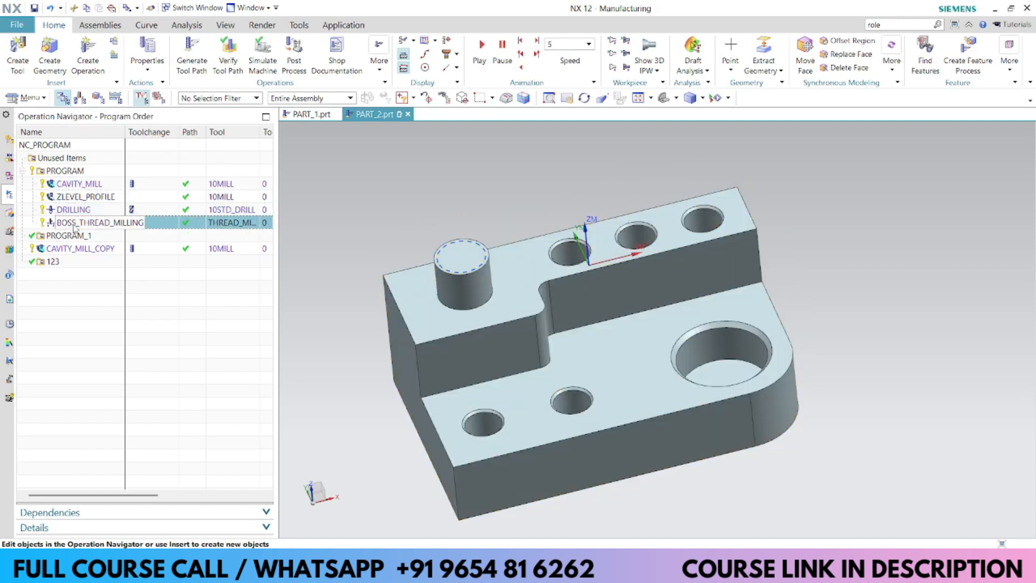
click(68, 187)
click(68, 197)
click(65, 210)
click(71, 220)
click(75, 184)
click(54, 172)
click(85, 187)
click(82, 198)
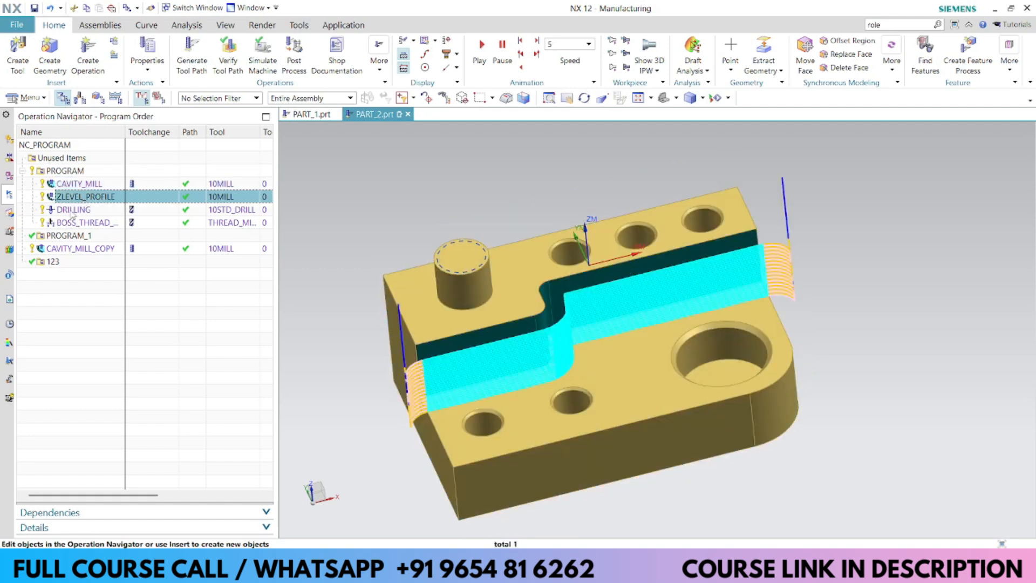
click(77, 221)
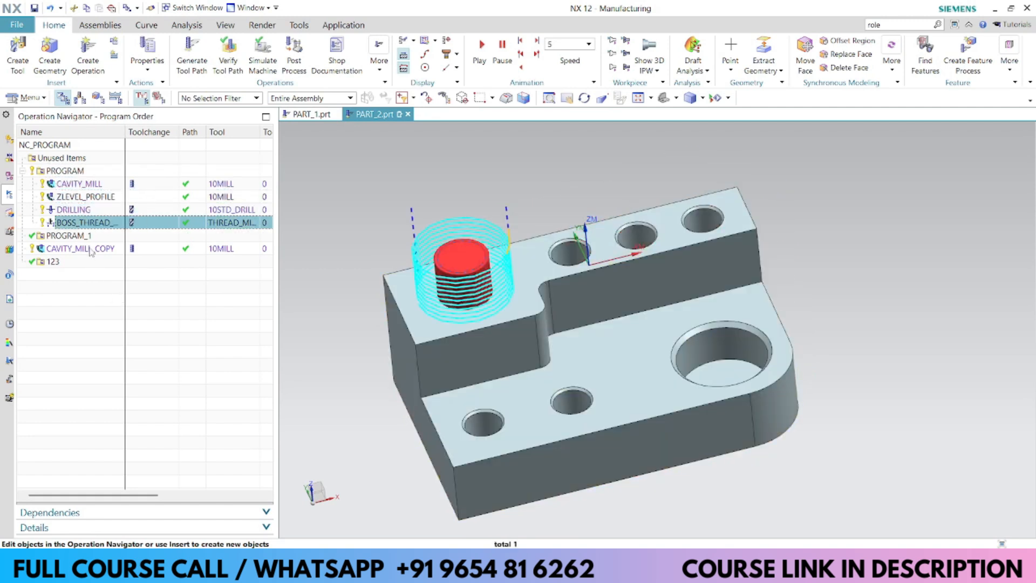
click(87, 249)
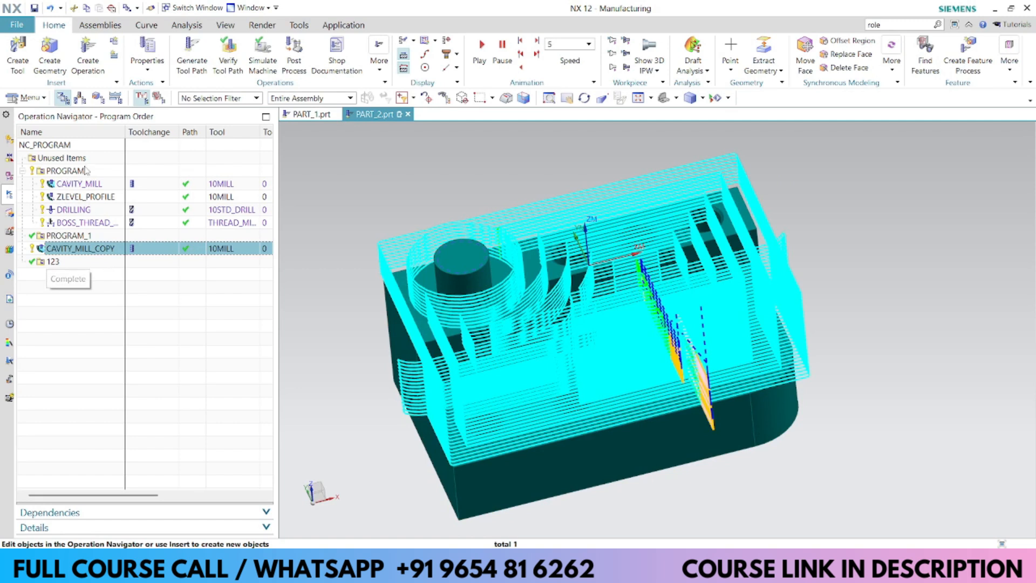
Show the operations grouped by machine tool, preview the thread mill and 10MILL tool paths, and display the THREAD_MILL tool.
click(81, 99)
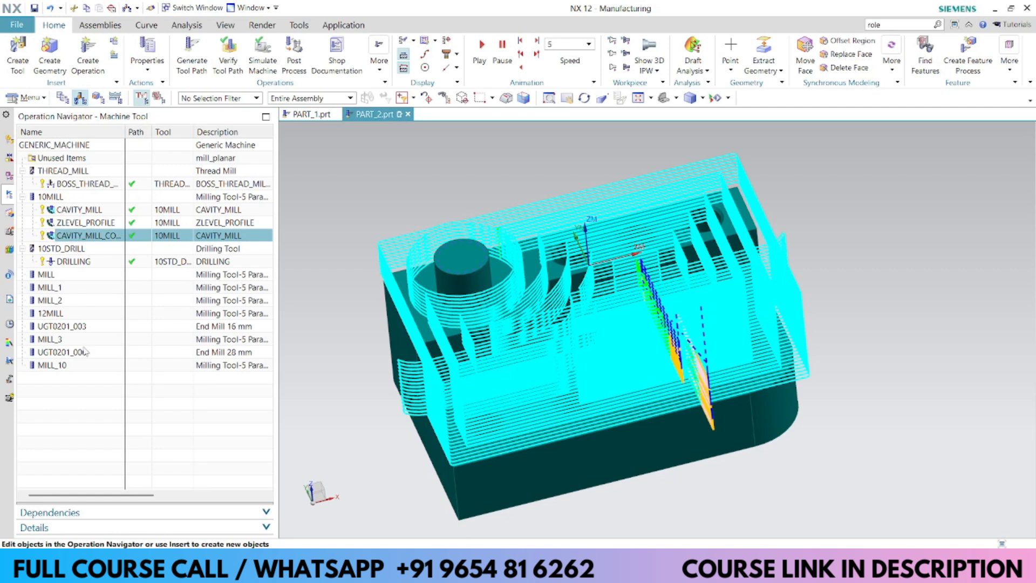
click(76, 172)
click(127, 183)
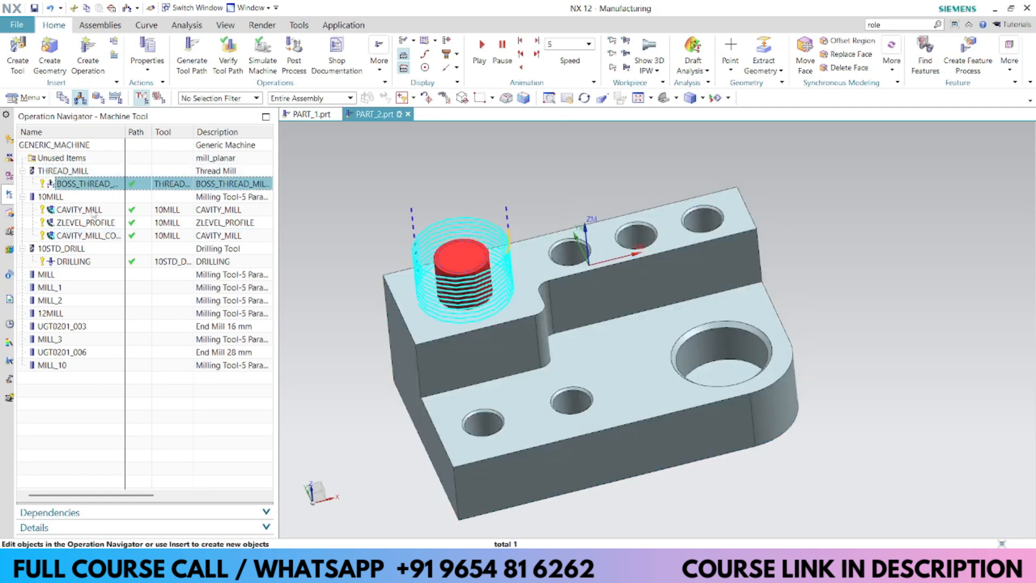
click(99, 210)
click(101, 224)
click(98, 236)
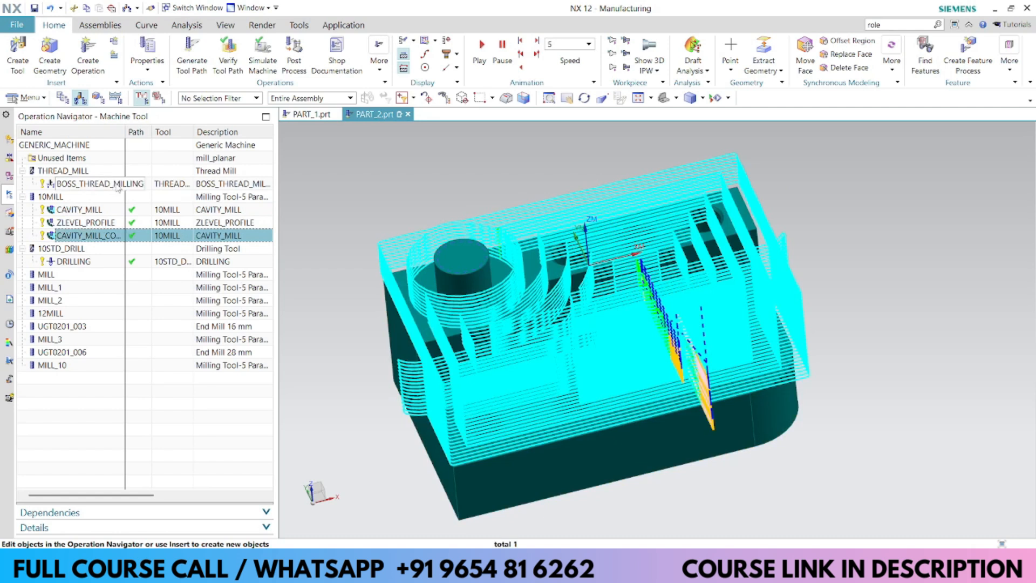
click(73, 172)
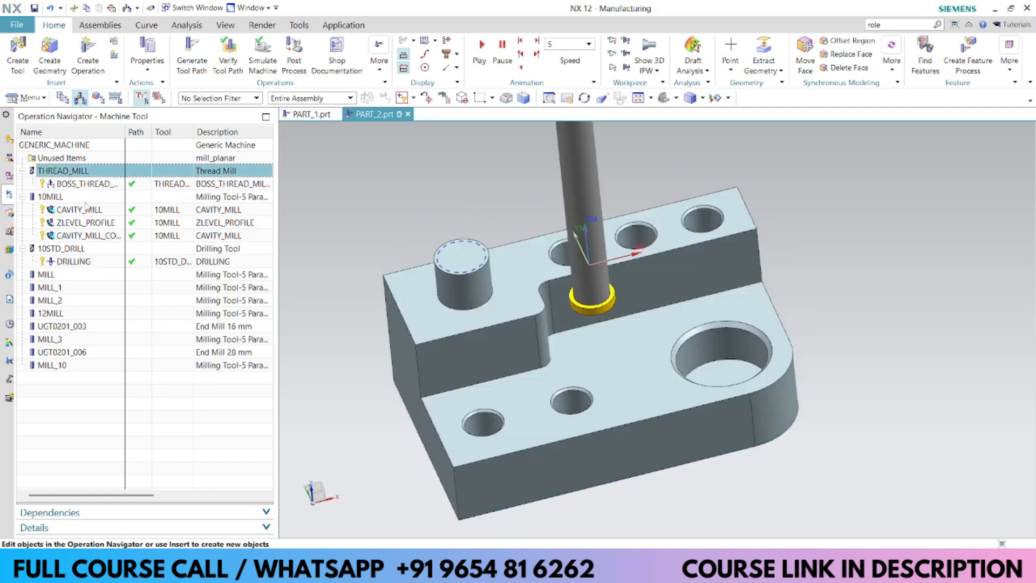
Return the Operation Navigator to the Geometry view and highlight the MCS_MILL coordinate system on the part.
click(99, 98)
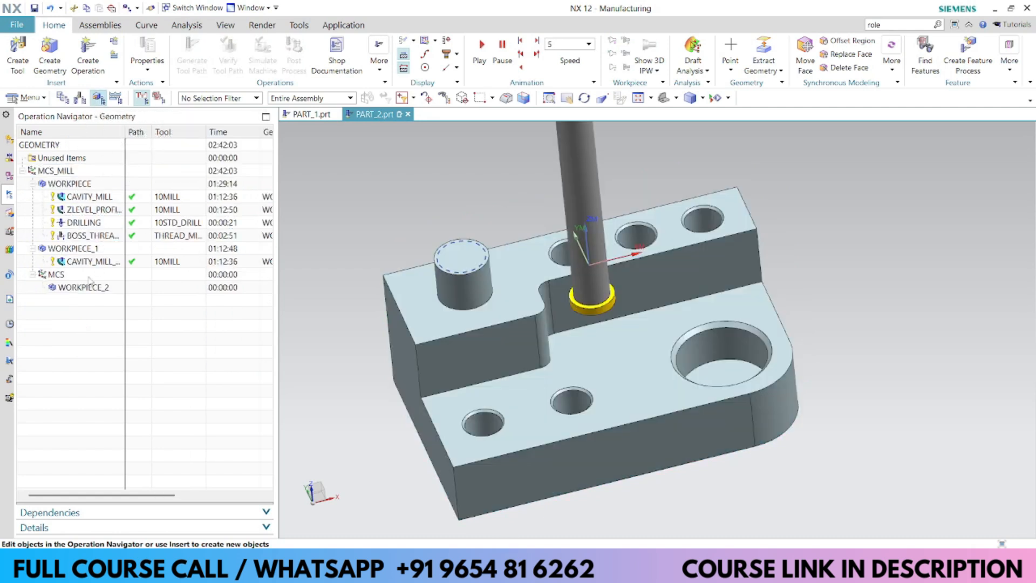
scroll(430, 288, down, 2)
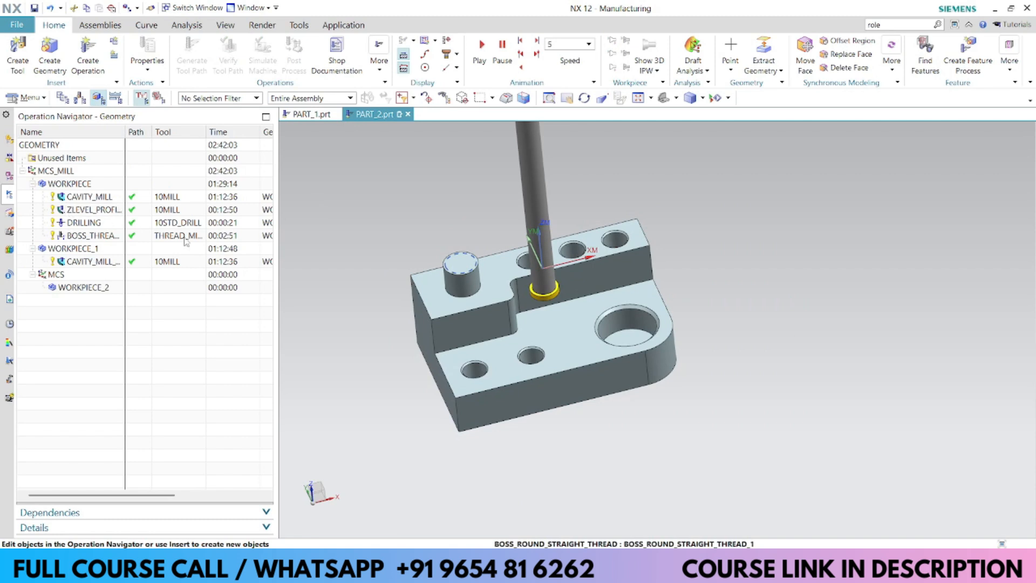
click(64, 172)
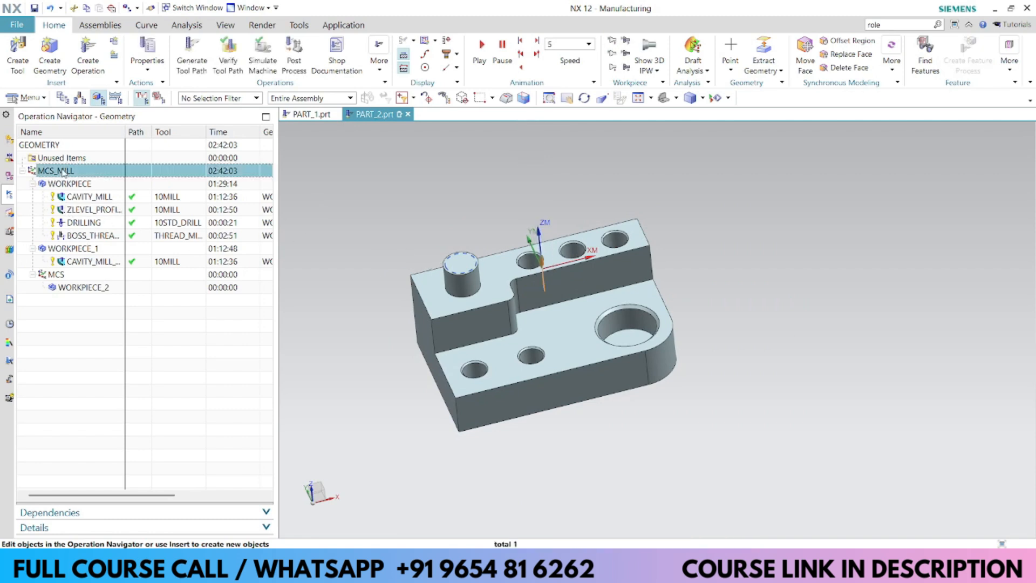
Highlight the WORKPIECE, WORKPIECE_1 and MCS geometry groups on the part.
click(76, 185)
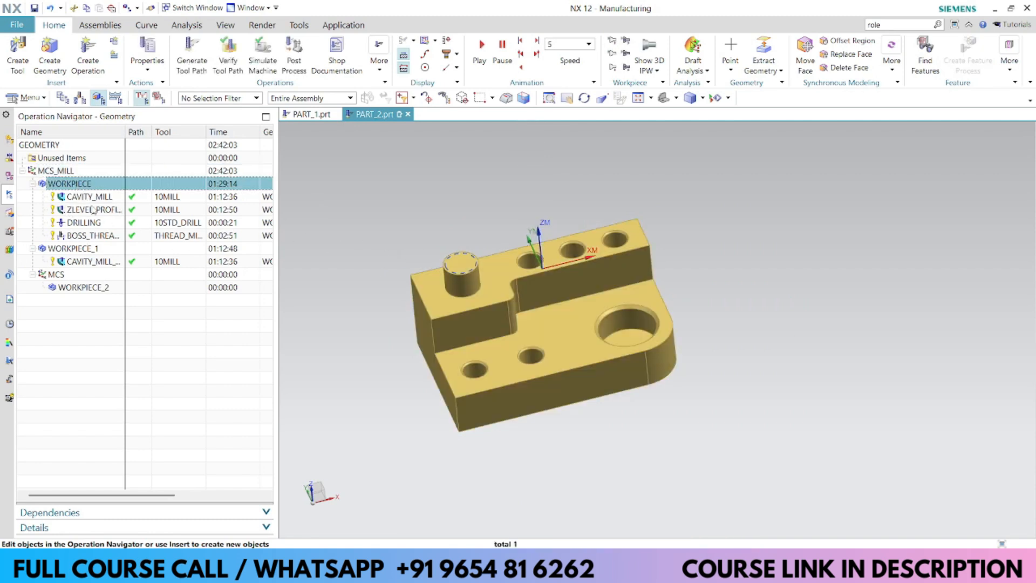
click(75, 250)
click(57, 275)
middle_drag(598, 286, 612, 224)
Examine the MCS_MILL coordinate system from several angles and from above, and highlight the WORKPIECE body.
click(55, 171)
scroll(570, 176, up, 2)
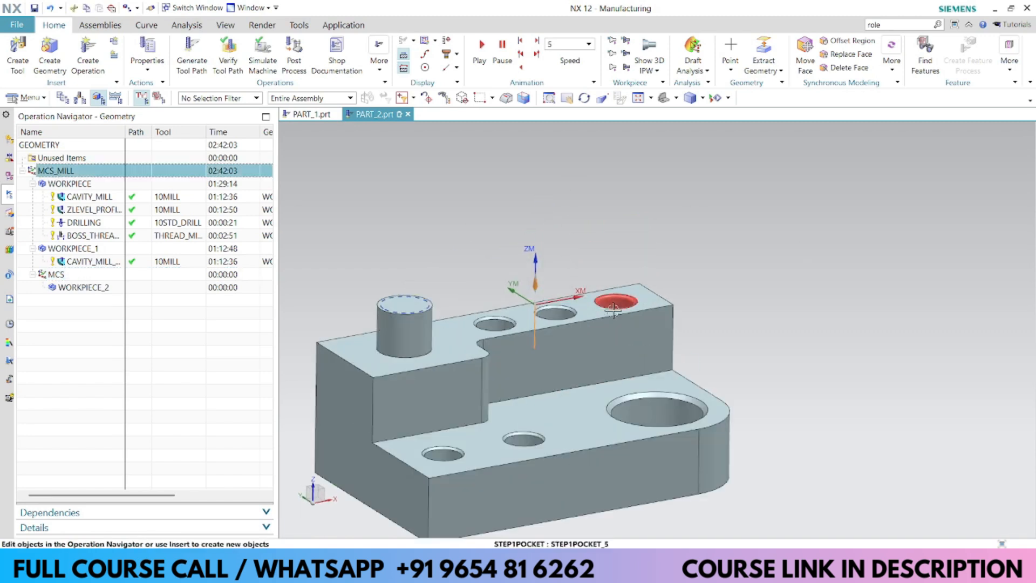
middle_drag(725, 215, 649, 275)
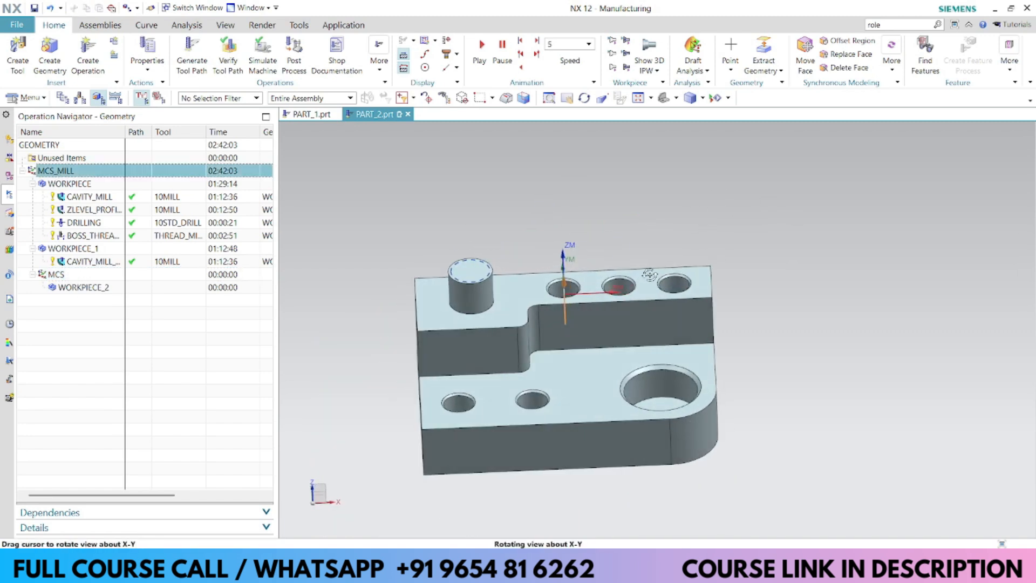
scroll(509, 261, up, 2)
middle_drag(612, 227, 632, 249)
scroll(611, 187, down, 2)
key(F8)
scroll(578, 368, up, 2)
scroll(578, 368, down, 2)
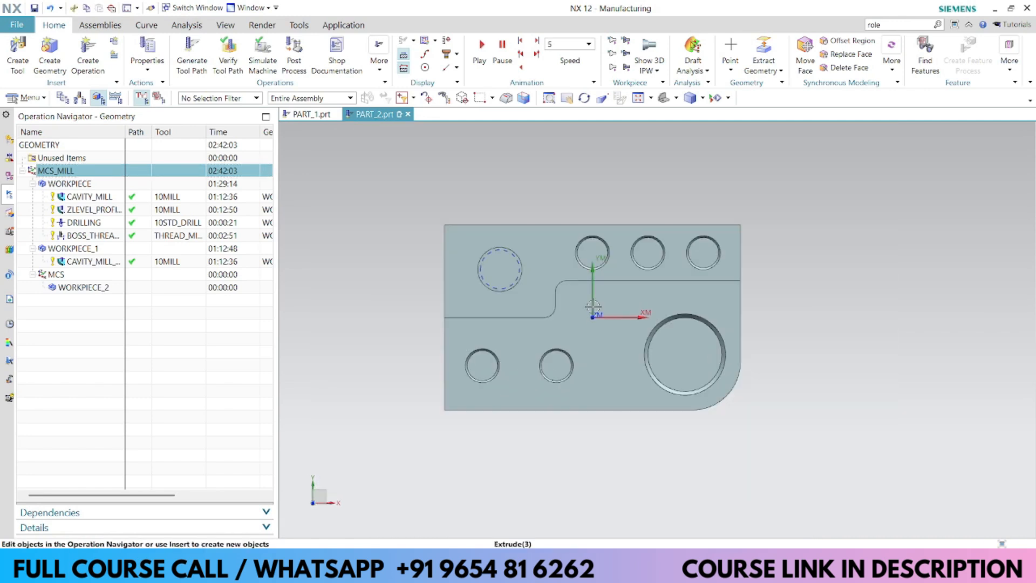
scroll(666, 274, down, 2)
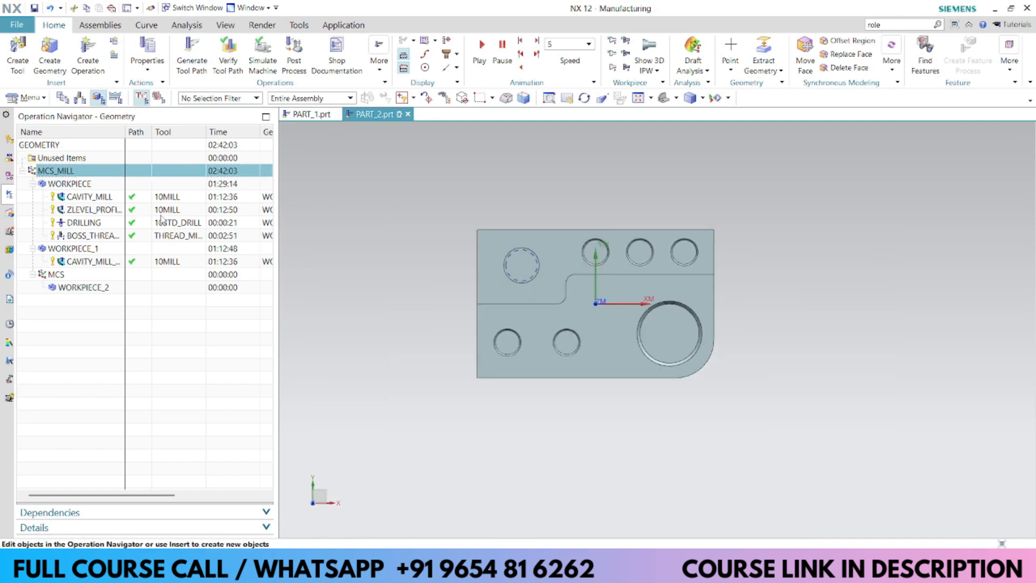
click(79, 185)
middle_drag(670, 293, 582, 224)
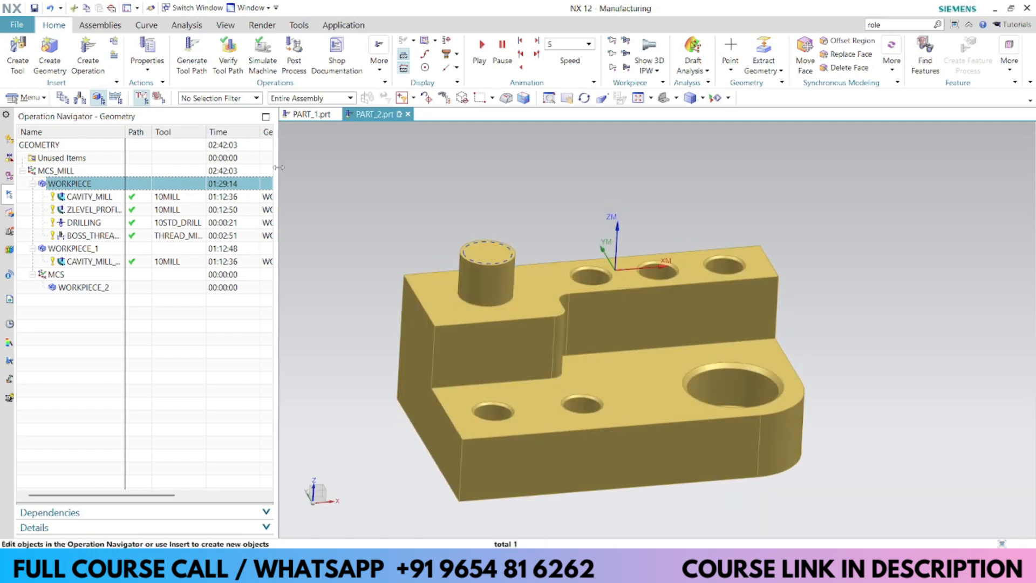
Group the operations by machining method, go through the rough, semi-finish, finish and drill methods, and preview the boss thread and ZLEVEL_PROFILE tool paths.
click(116, 99)
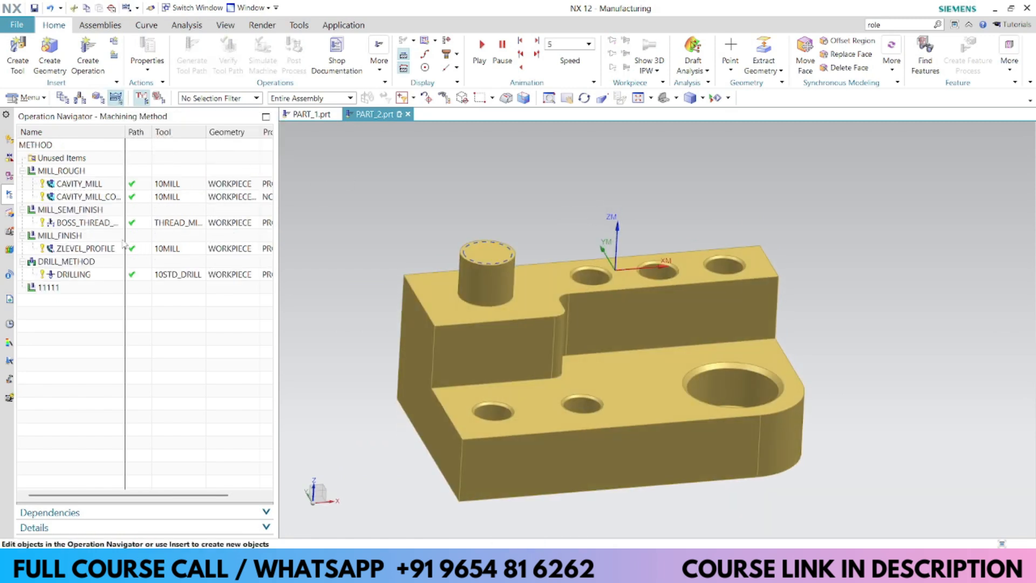
click(70, 172)
click(80, 213)
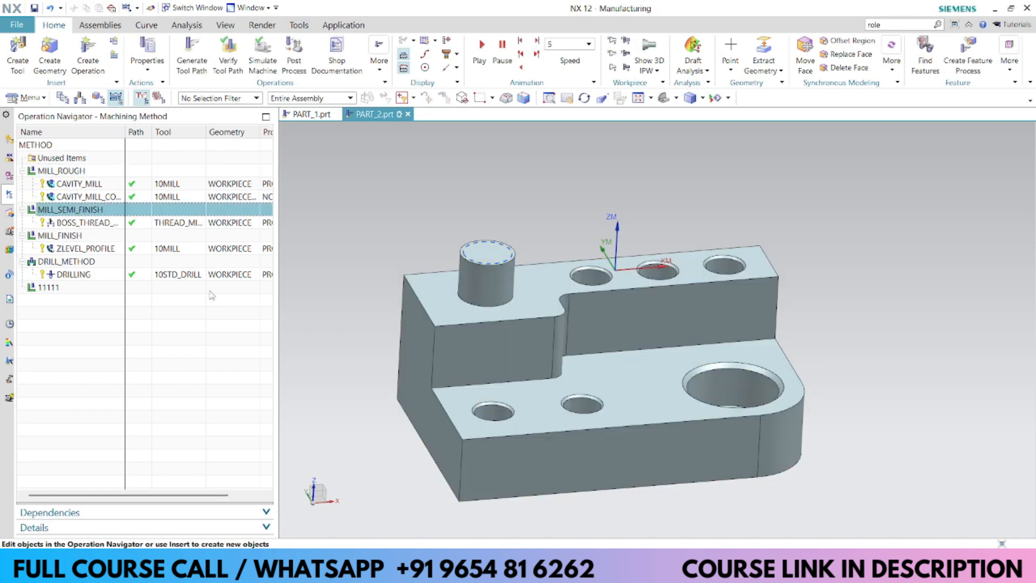
click(63, 239)
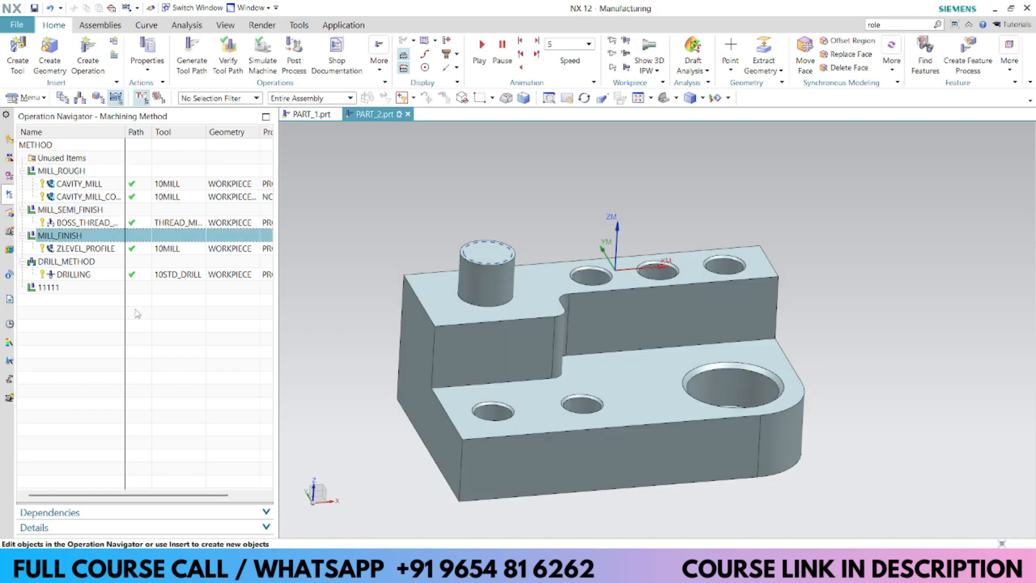
click(83, 266)
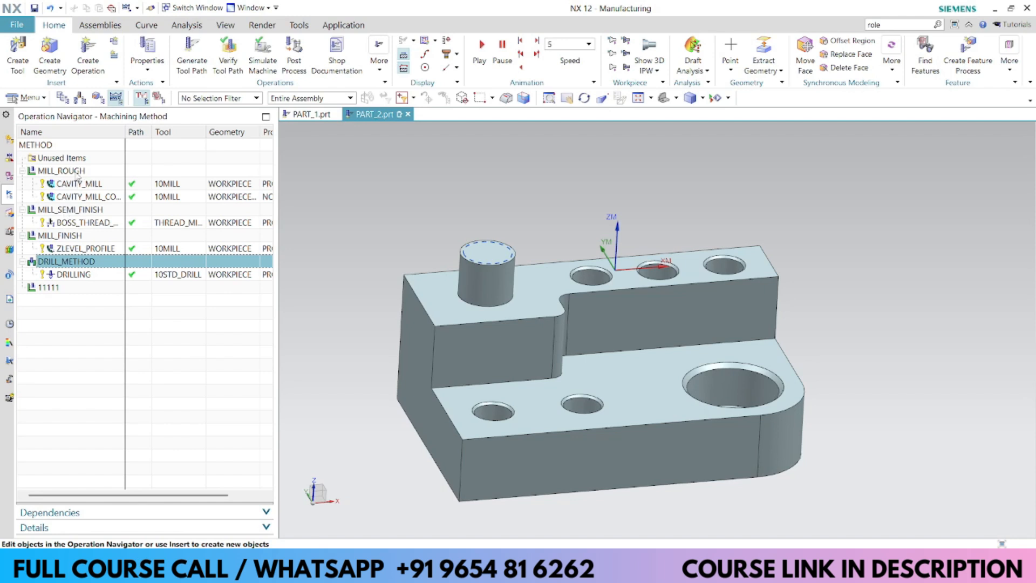
click(77, 173)
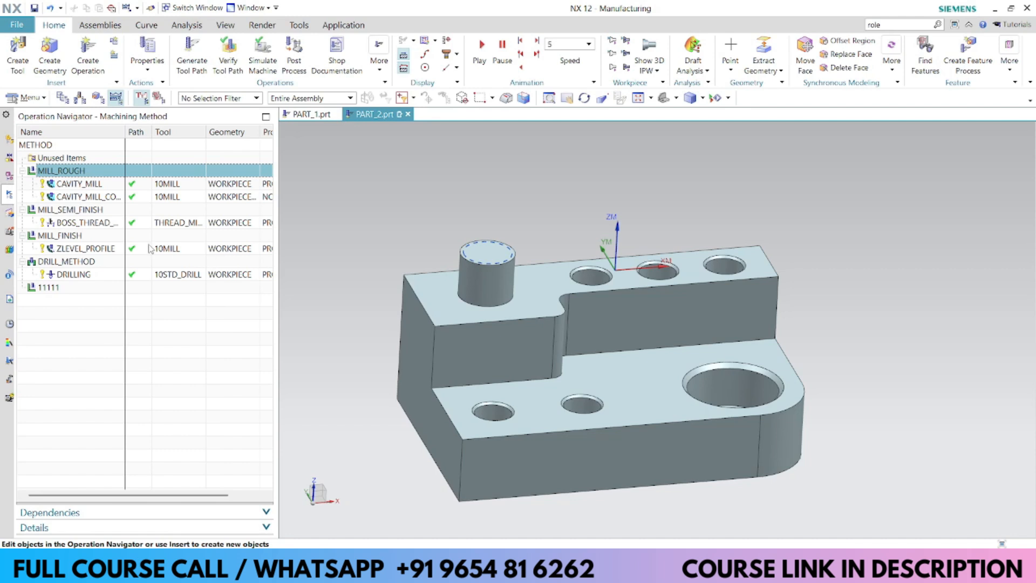
click(171, 225)
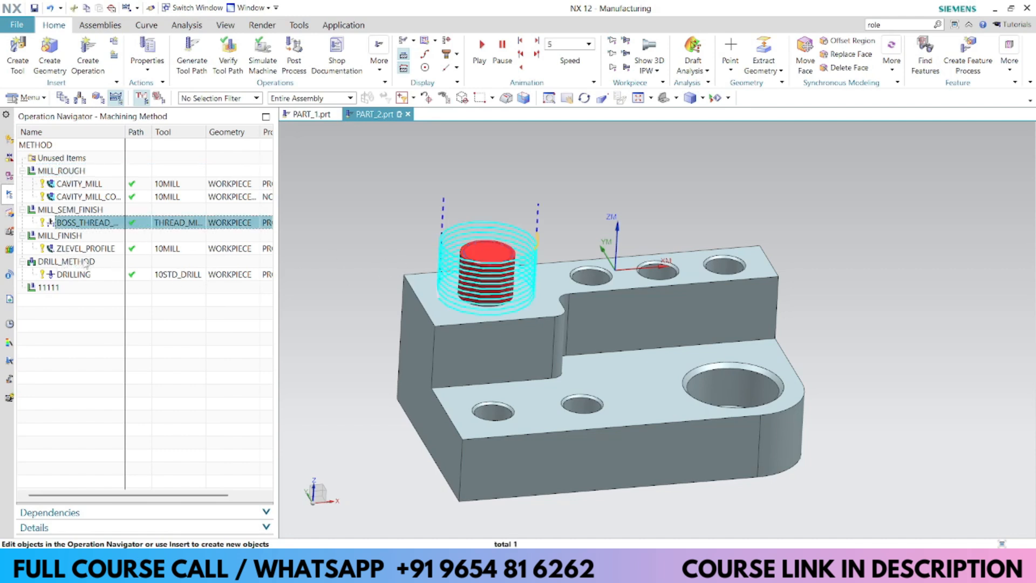
click(102, 250)
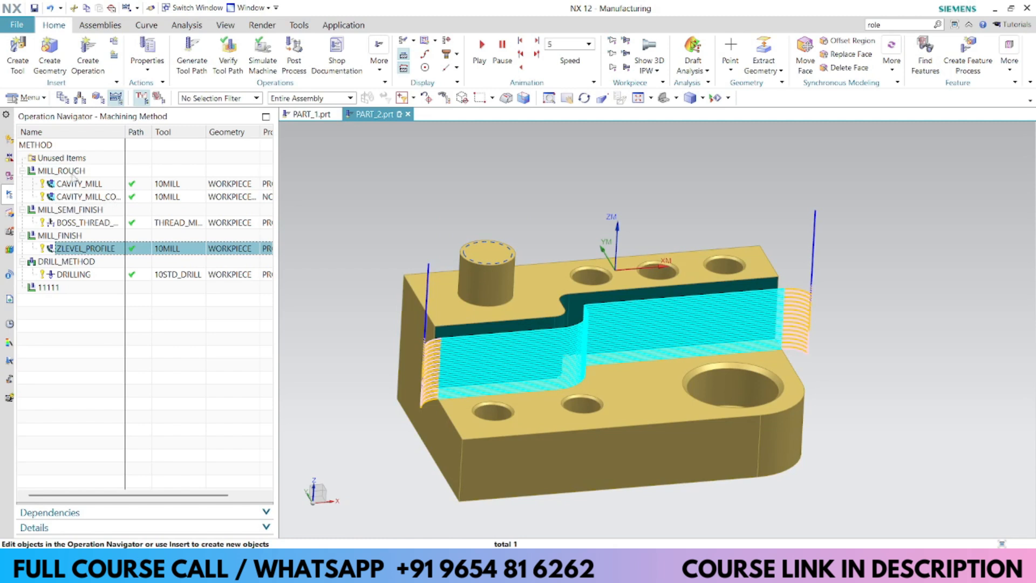
Review the part stock and tolerance settings of MILL_ROUGH and MILL_SEMI_FINISH, and briefly open the BOSS_THREAD_MILLING operation.
double_click(75, 173)
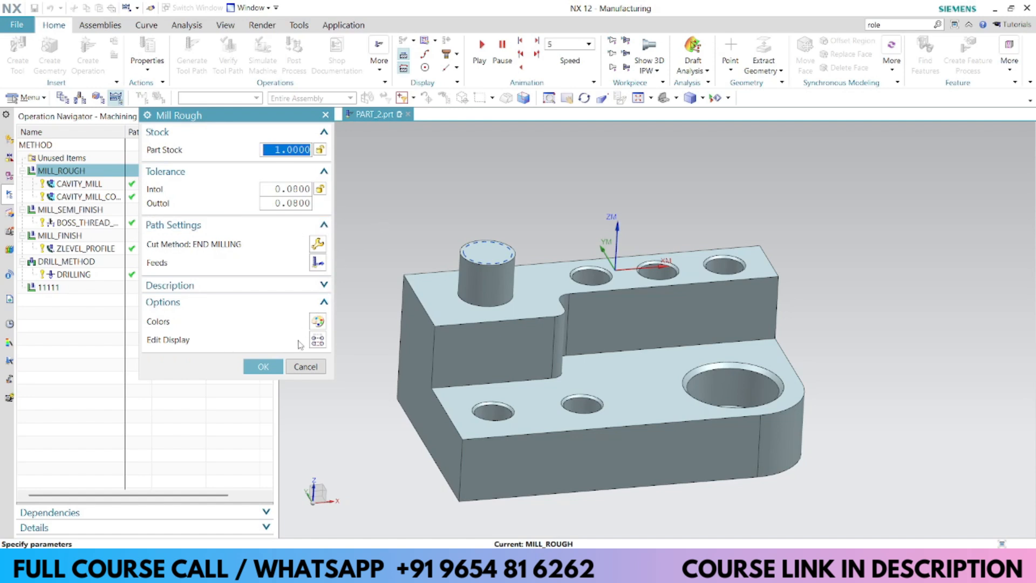
click(264, 366)
double_click(80, 209)
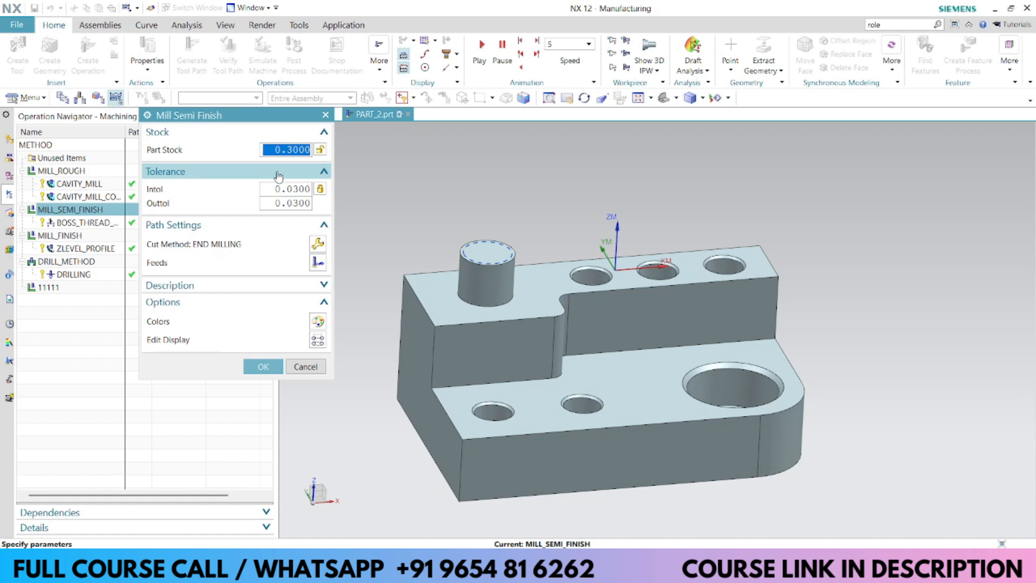
click(263, 367)
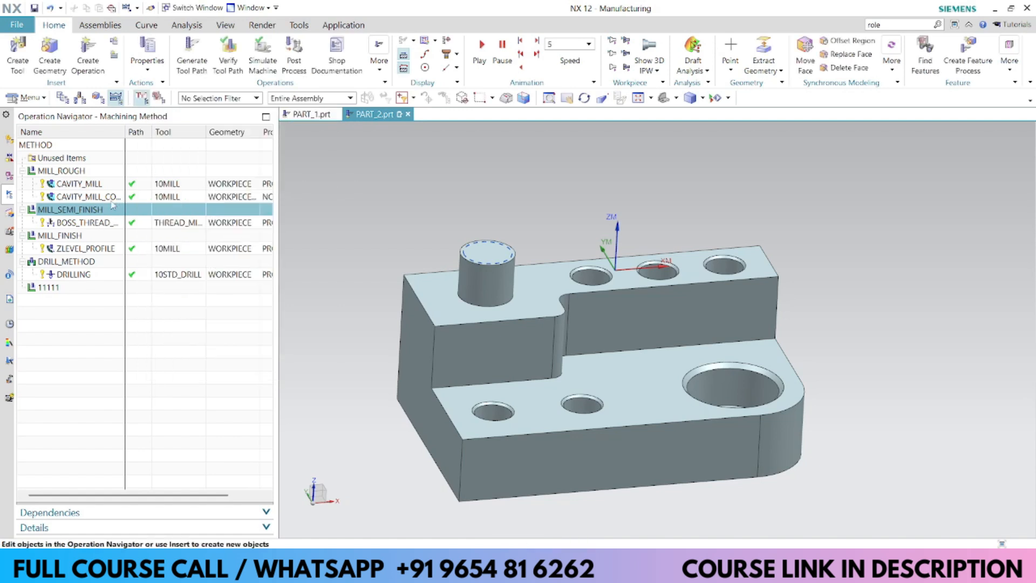
double_click(188, 223)
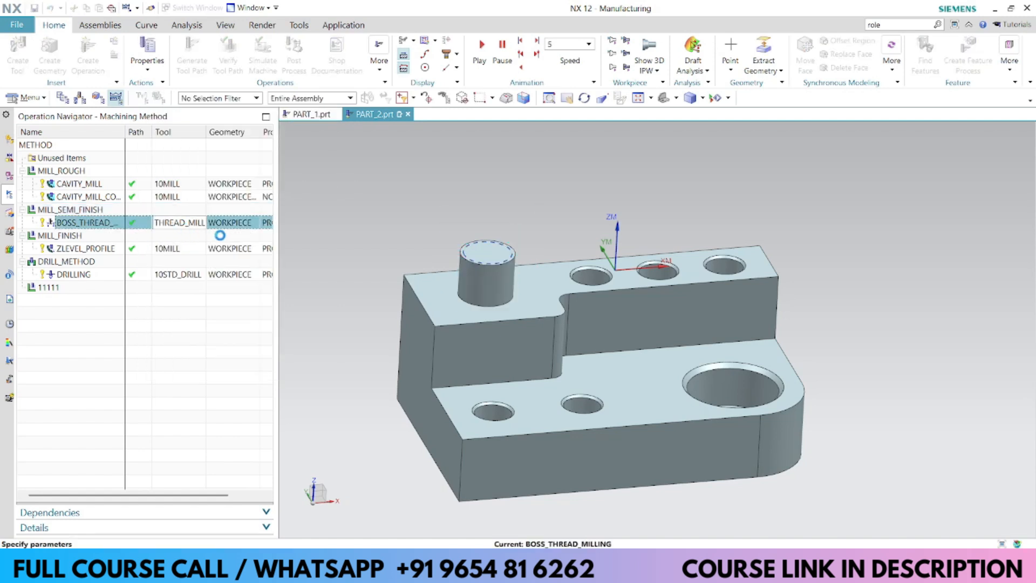
click(294, 499)
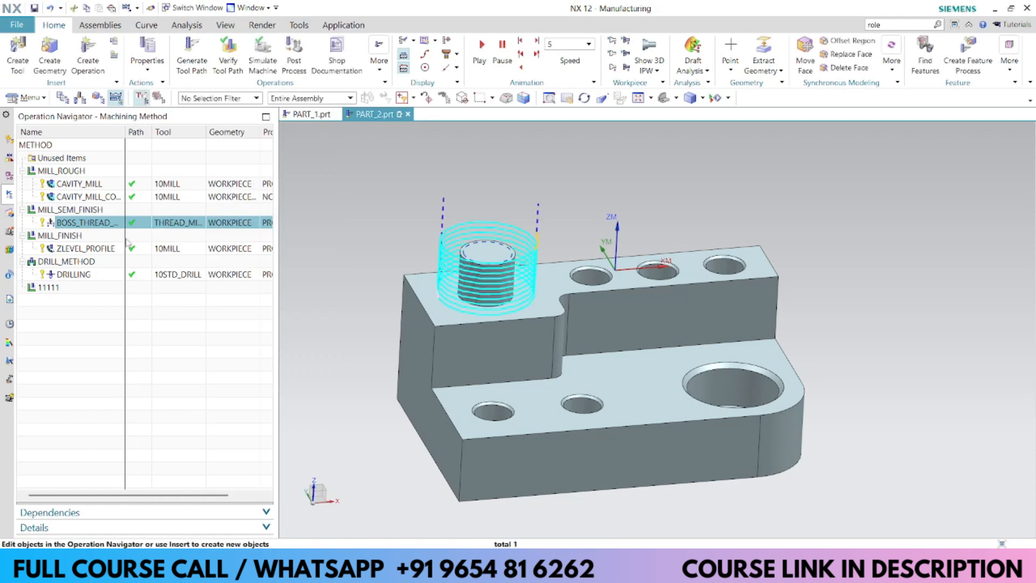
Review the stock and tolerance settings of MILL_FINISH and examine the ZLEVEL_PROFILE tool path on the part.
click(86, 249)
double_click(79, 237)
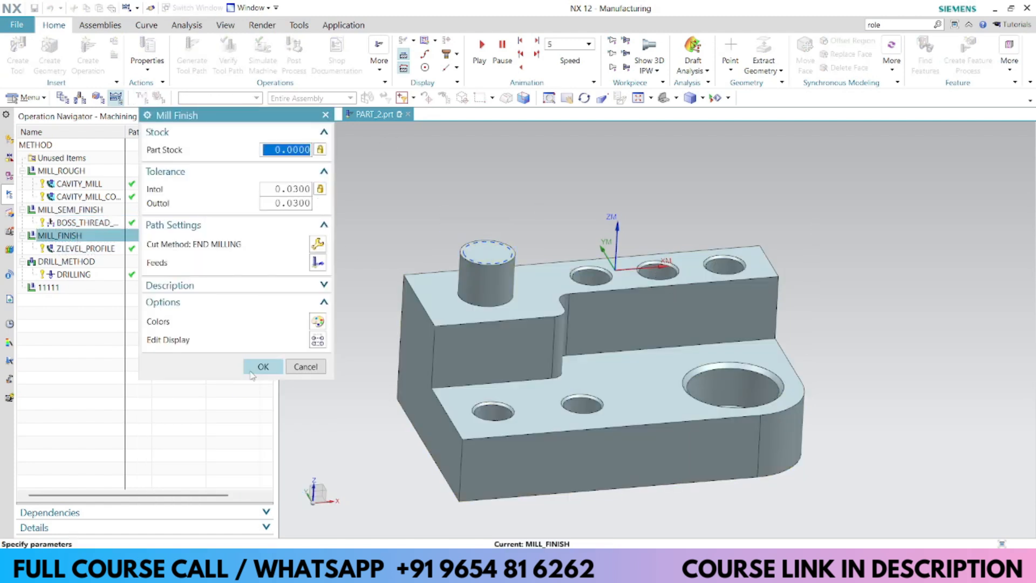
click(272, 366)
click(157, 250)
middle_drag(593, 302, 580, 323)
middle_drag(679, 305, 613, 300)
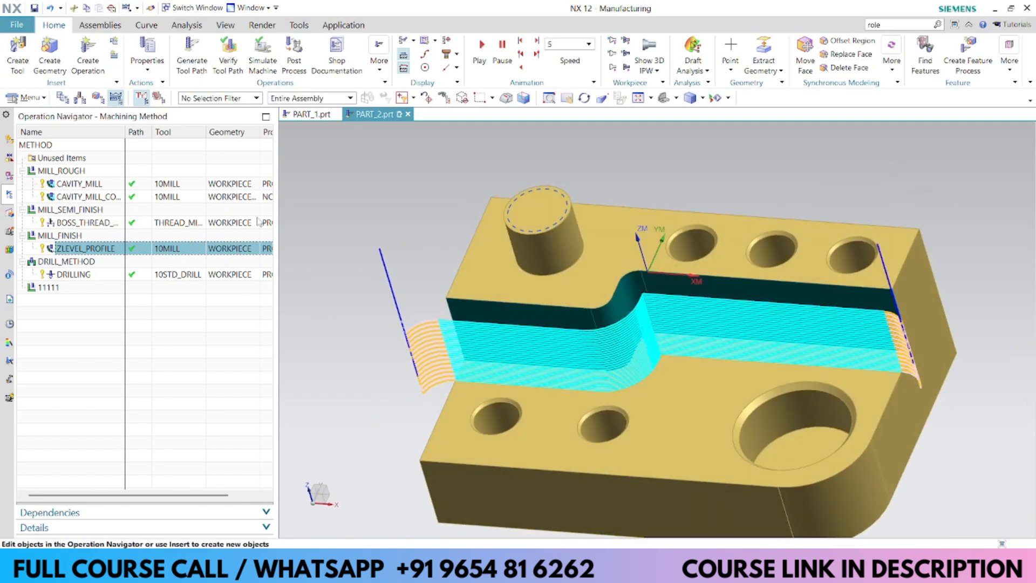
Show the operations in program order and create a mill_planar program named WWW under NC_PROGRAM.
click(62, 99)
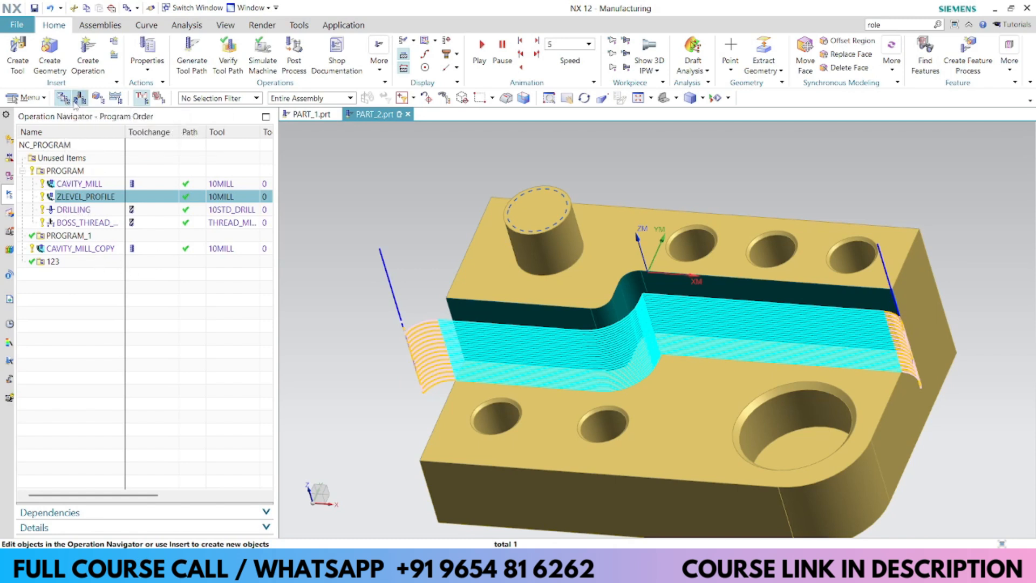
click(114, 43)
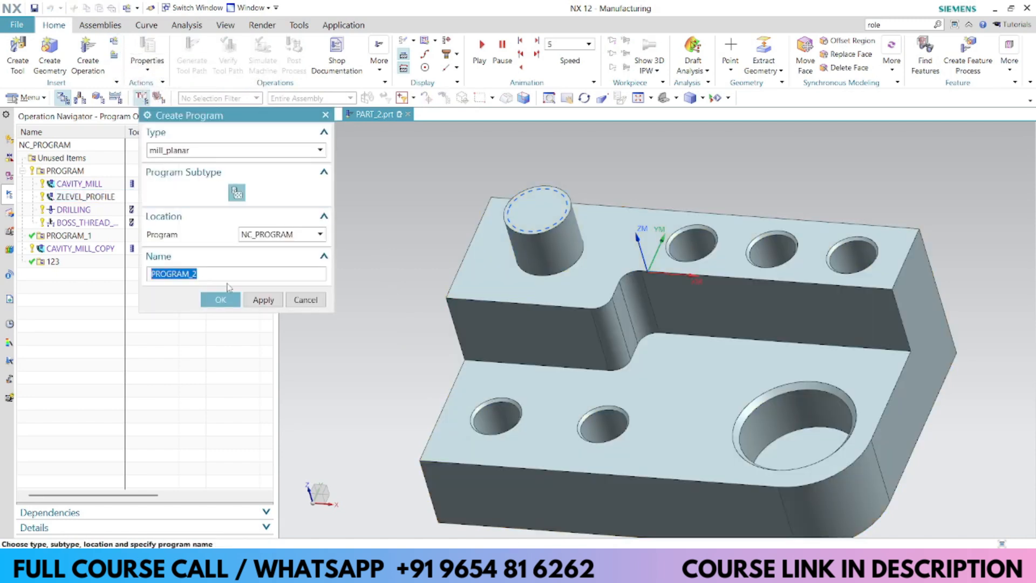
text(WWW)
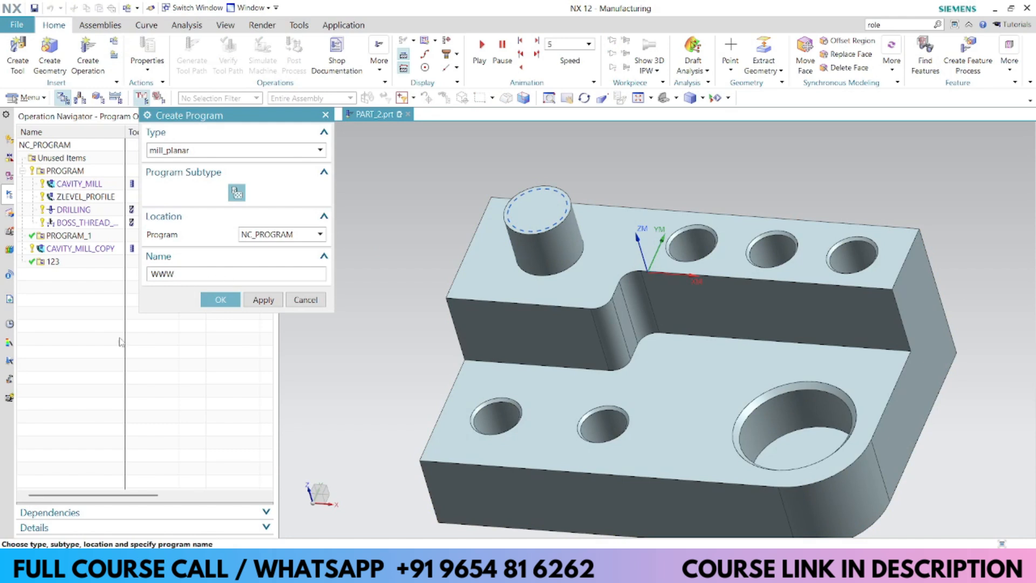
click(220, 299)
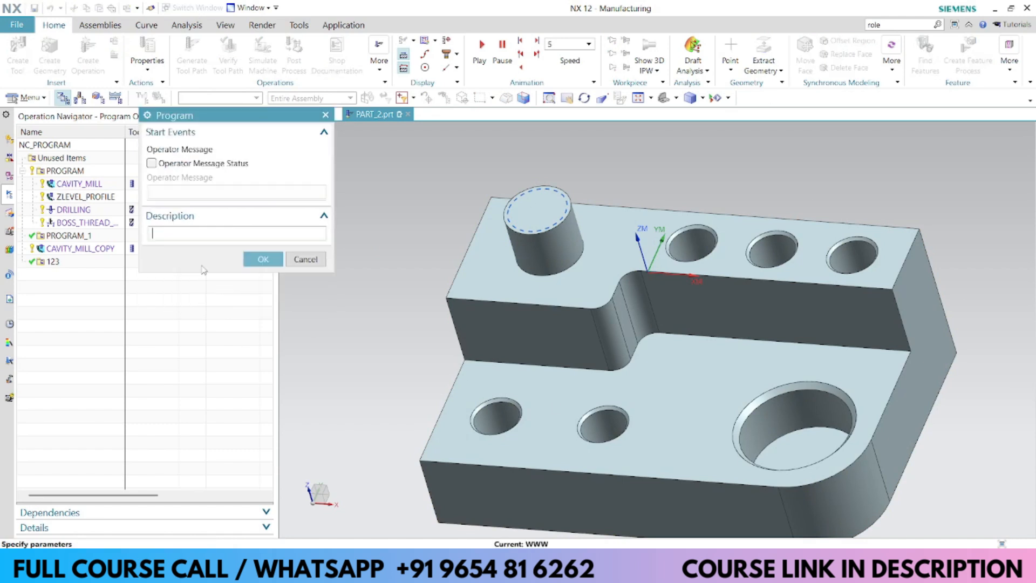
Enable the operator message status for program WWW with the message WWWDDD, and select the new program in the list.
click(152, 164)
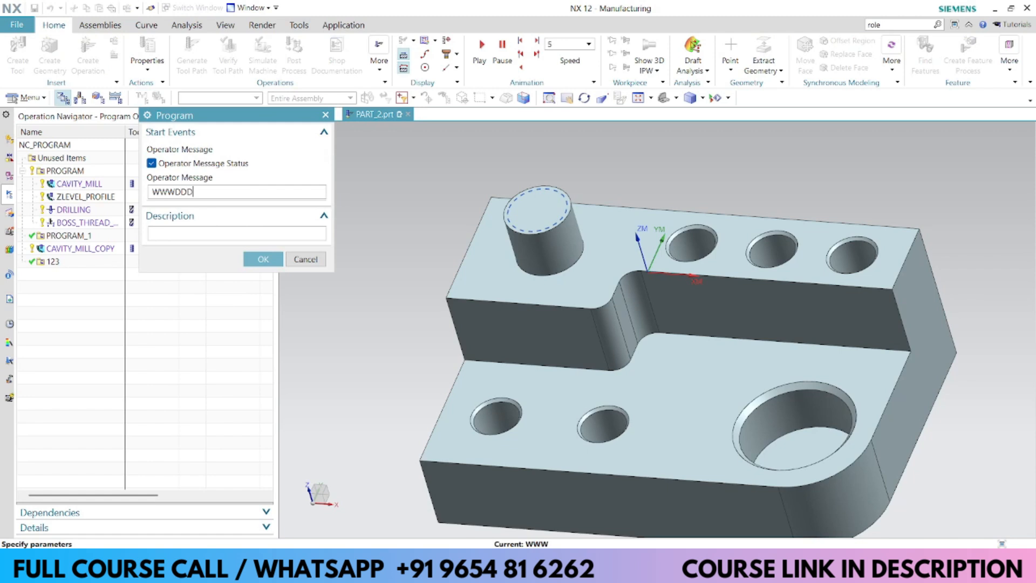
text(WWWDDD)
click(260, 258)
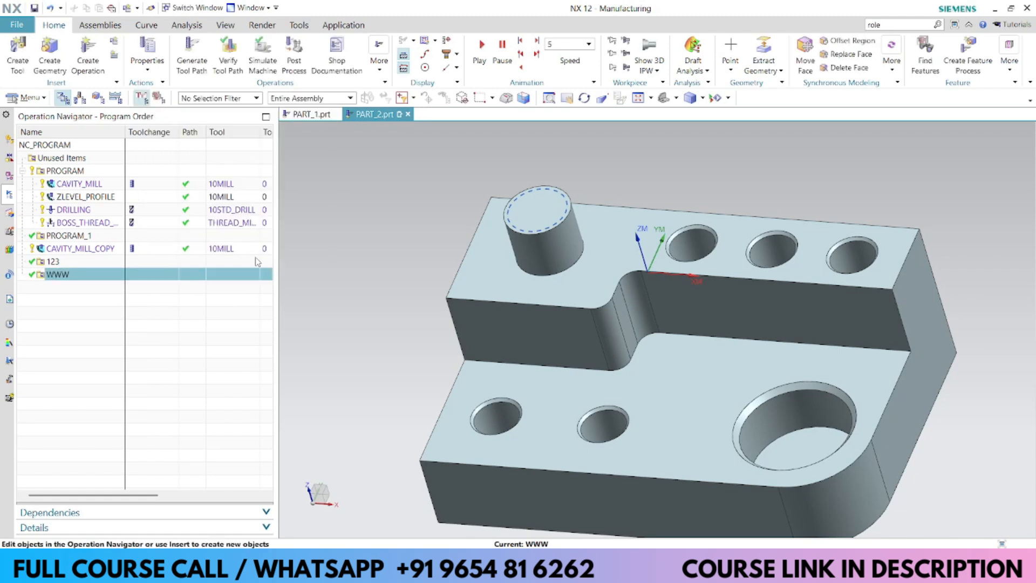
click(69, 304)
click(61, 278)
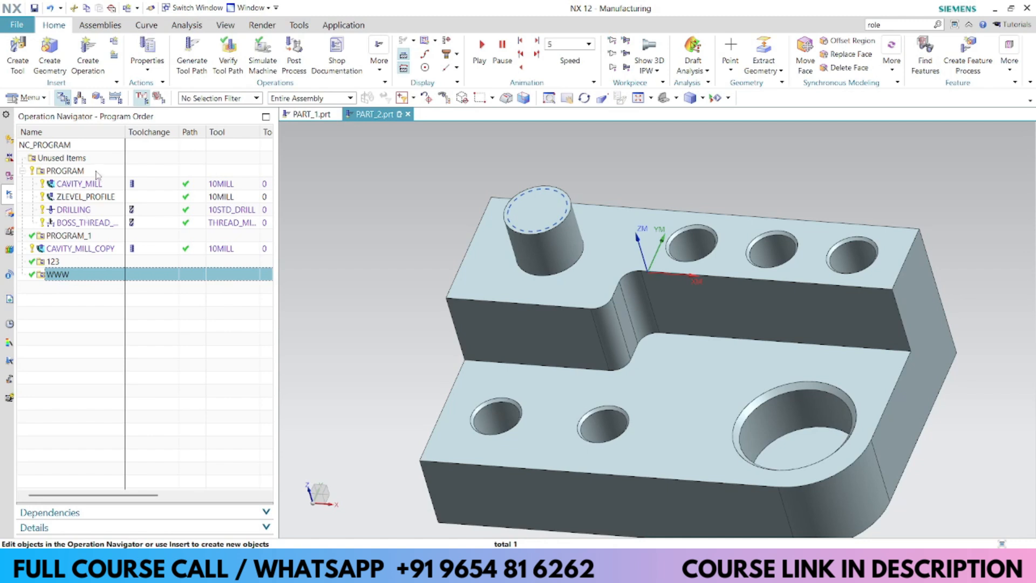
Group the operations by machine tool and create a mill_planar milling tool named MILL_12 under GENERIC_MACHINE.
click(80, 98)
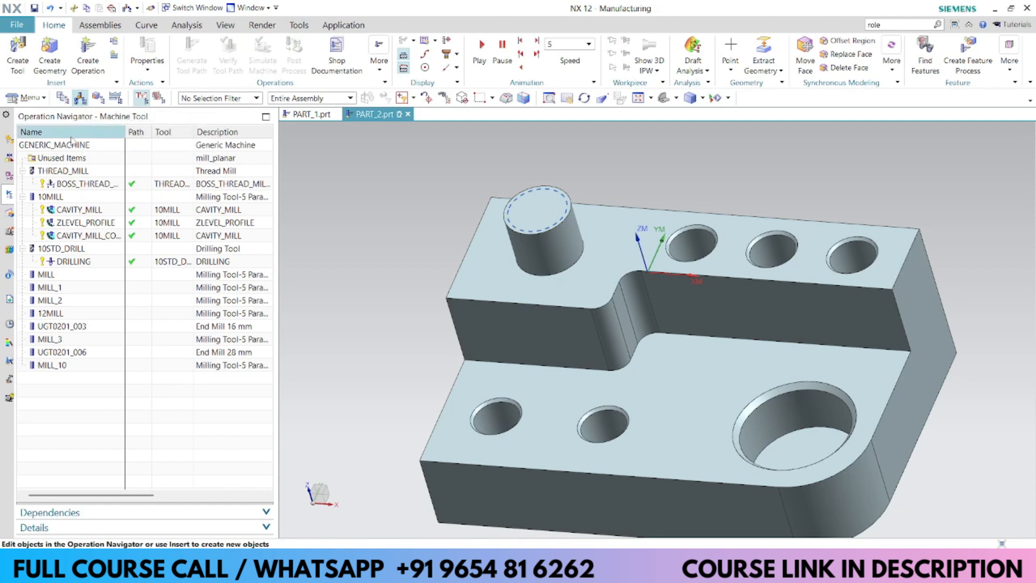
click(18, 54)
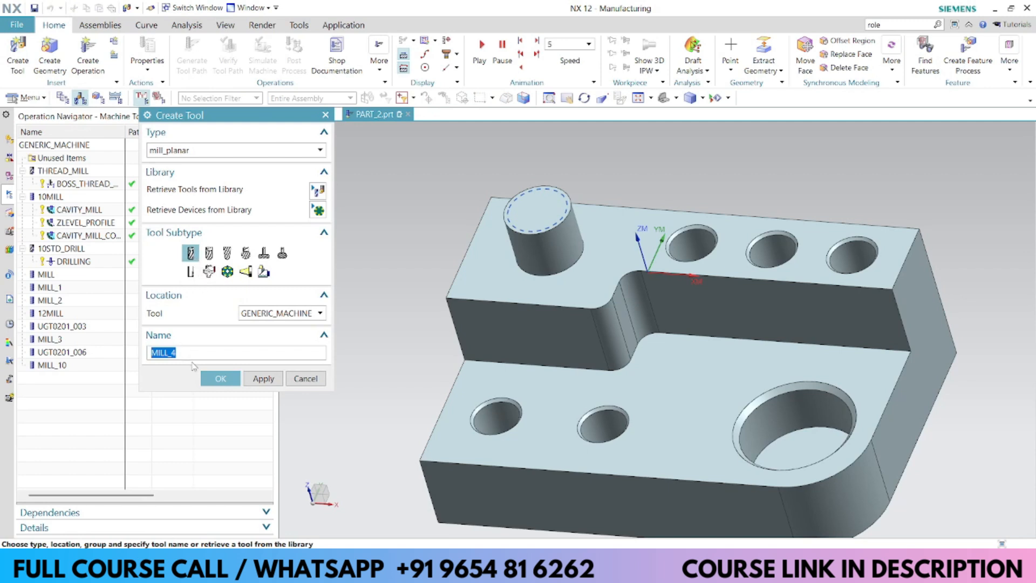
click(207, 353)
click(219, 378)
key(Return)
click(202, 352)
click(220, 378)
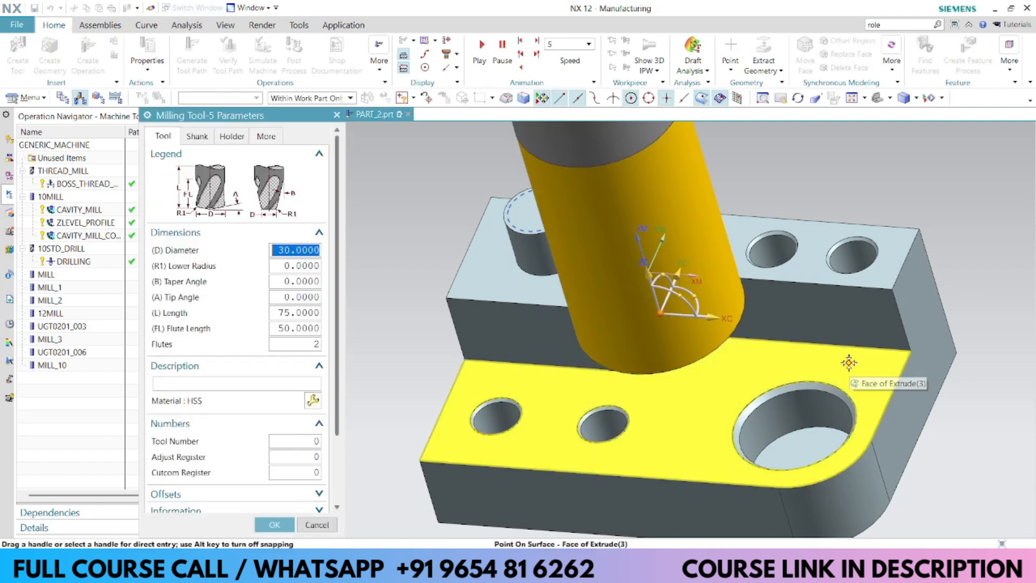
Set the MILL_12 tool's diameter to 12 and accept its parameters.
scroll(574, 387, down, 3)
text(1)
key(Return)
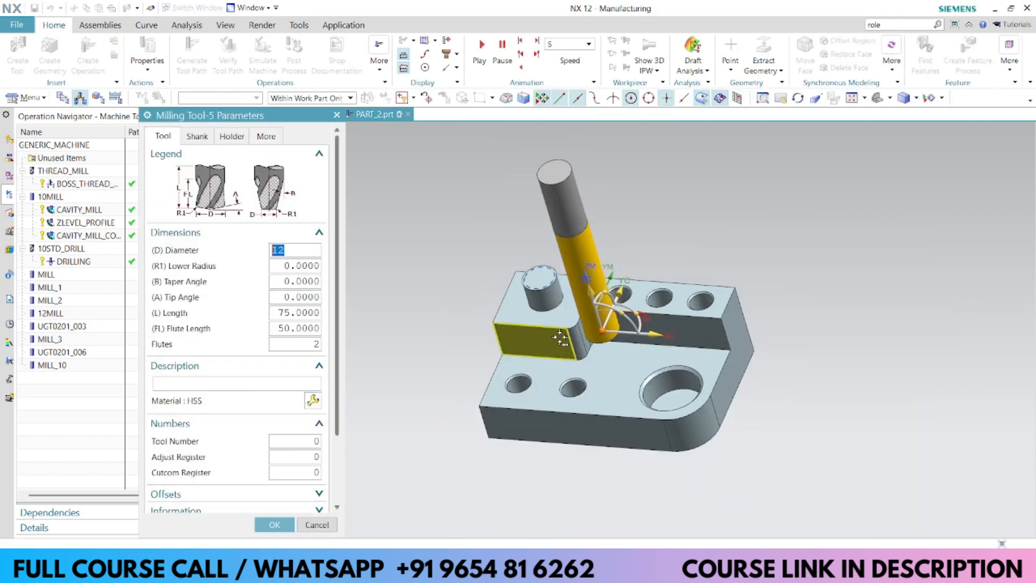
scroll(248, 331, down, 3)
scroll(278, 316, up, 3)
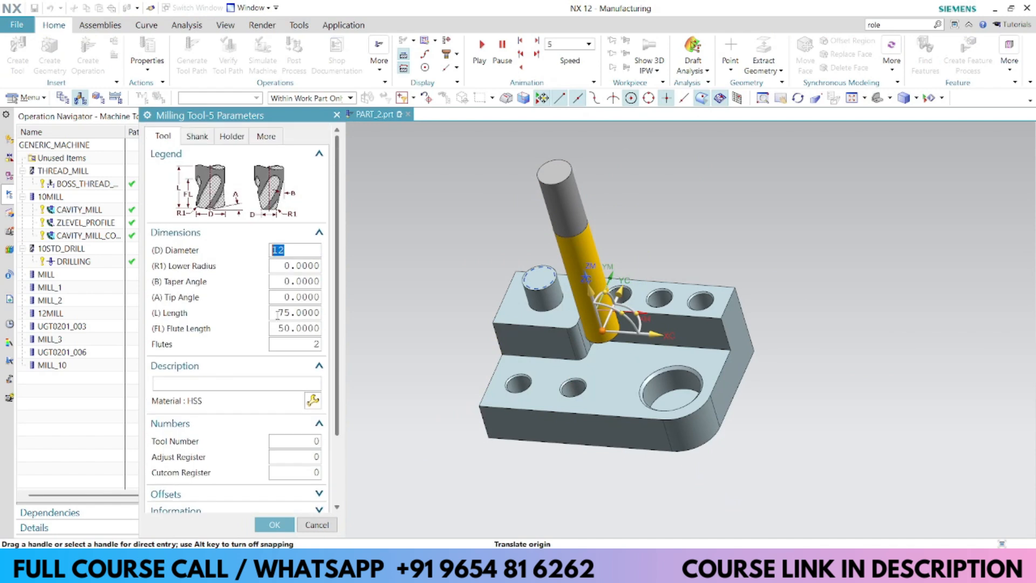
click(275, 525)
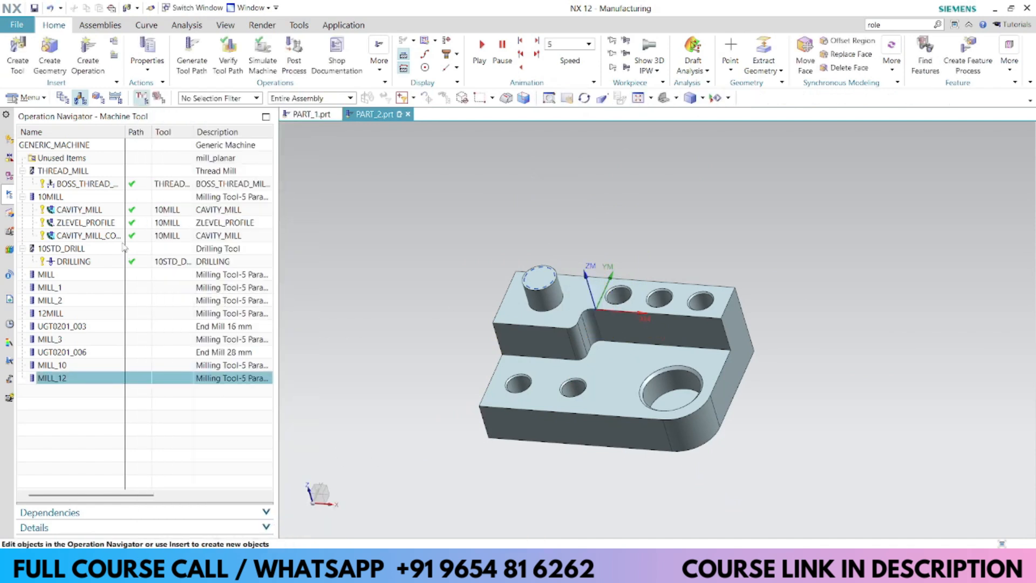
Search the tool library for non-indexable milling end mills while creating a new tool.
click(18, 54)
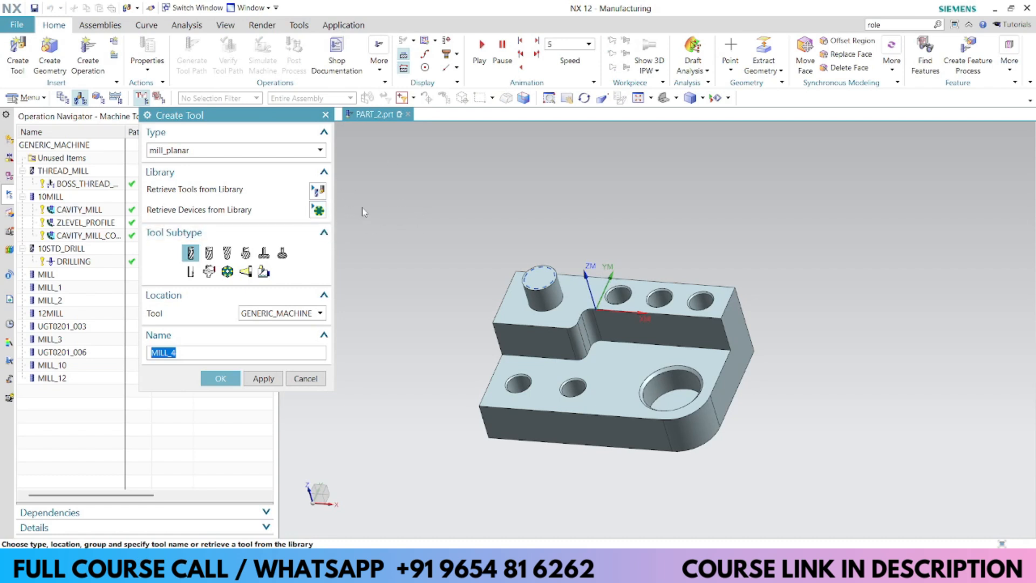
click(318, 190)
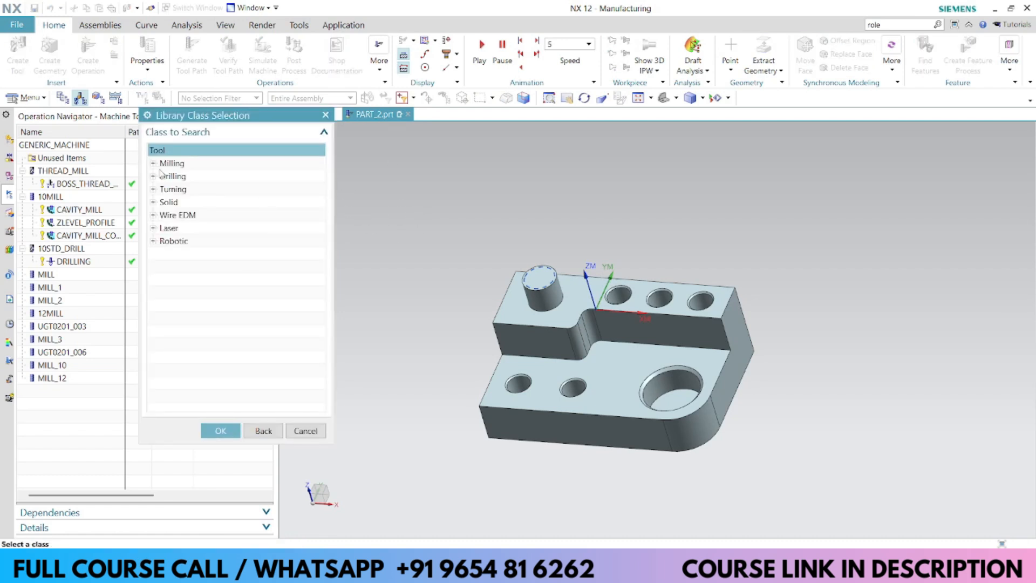
click(153, 163)
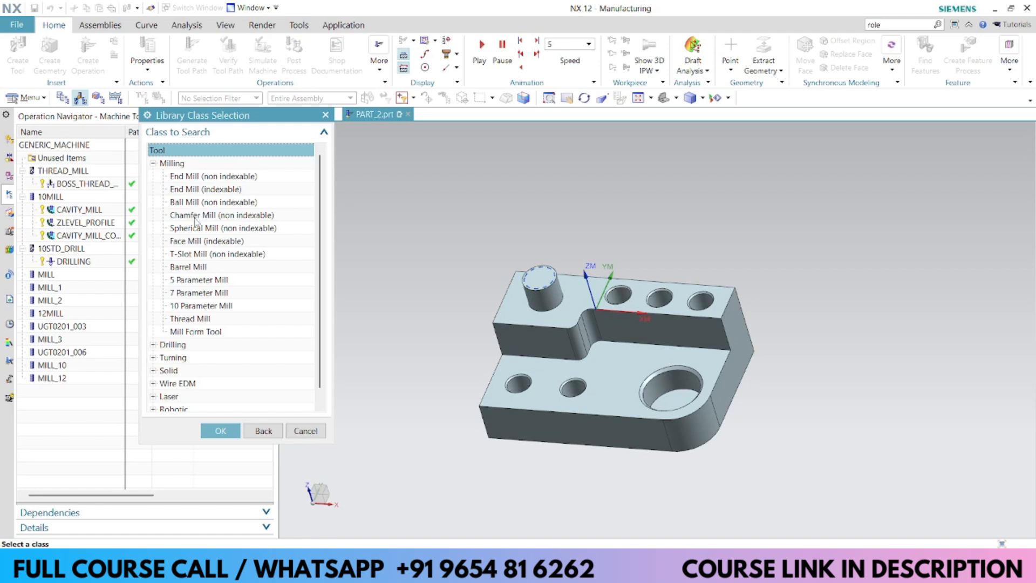
click(222, 180)
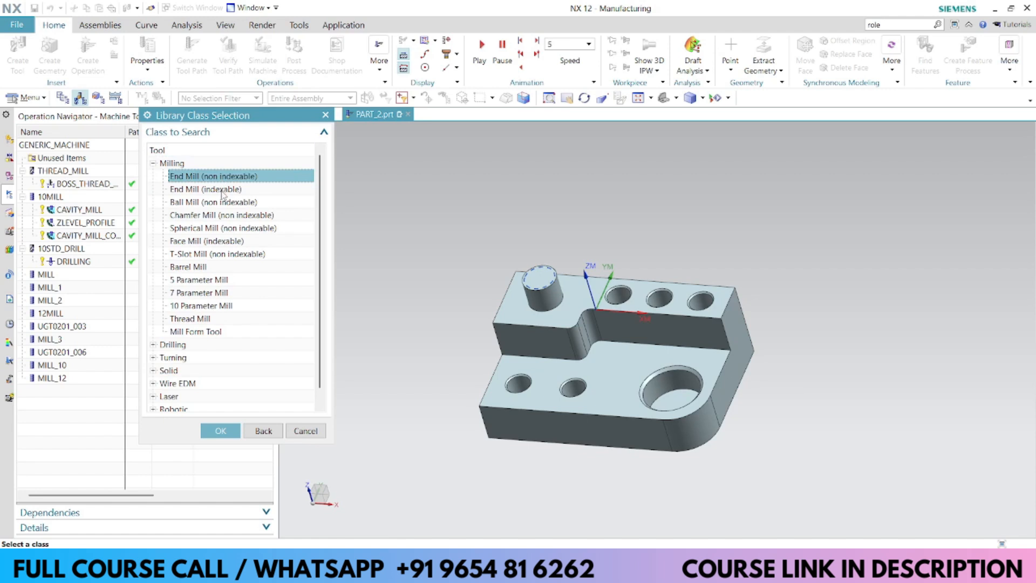
double_click(221, 178)
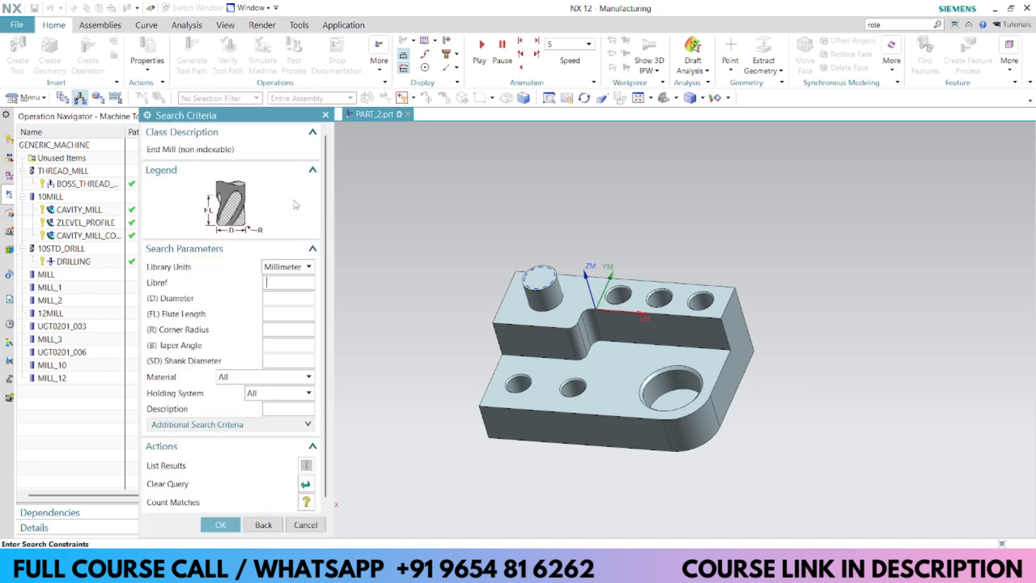
click(220, 524)
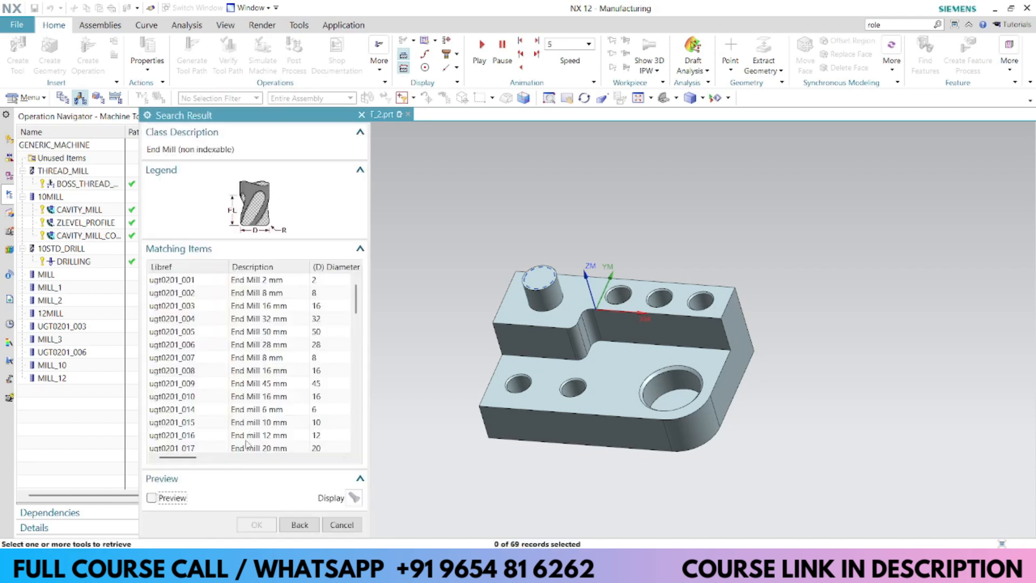
Retrieve the 16 mm end mill ugt0201_010 from the matching library items and finish creating the tool.
click(279, 317)
click(260, 345)
click(258, 398)
scroll(283, 436, down, 1)
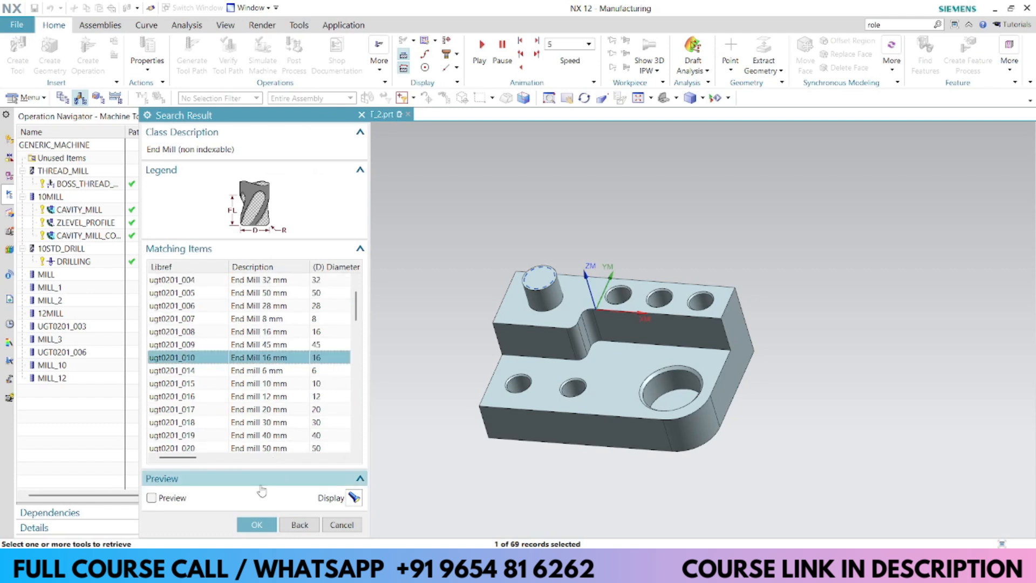
click(250, 521)
click(306, 382)
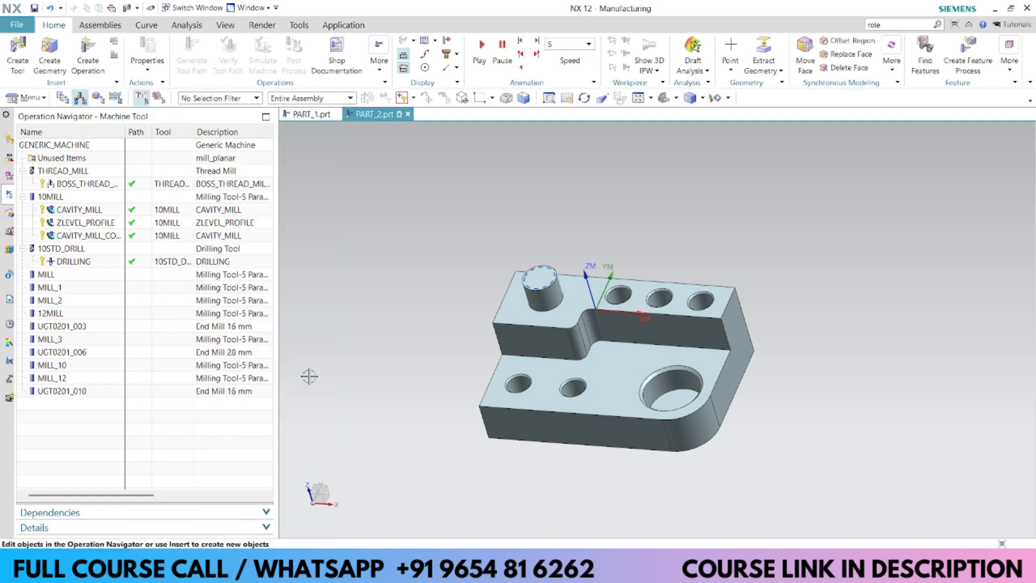
Group the operations by geometry and look over the MCS and WORKPIECE subtypes for new geometry without creating any.
click(98, 102)
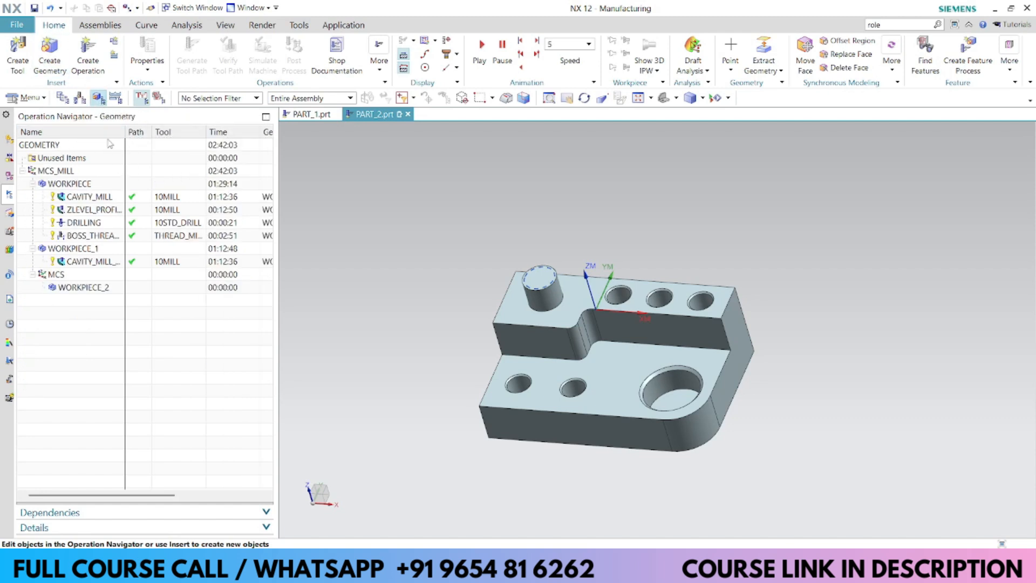
click(50, 54)
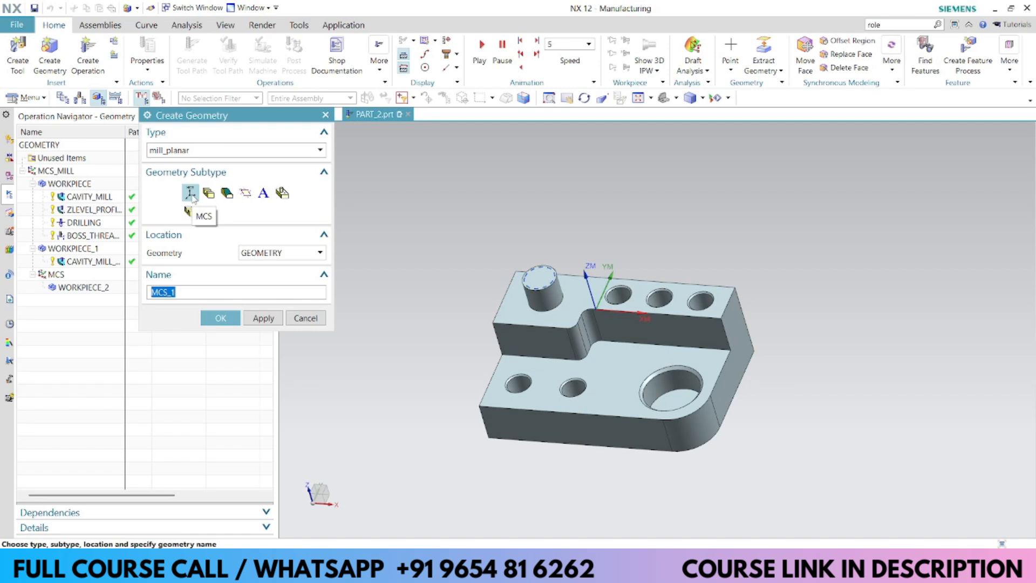
click(208, 193)
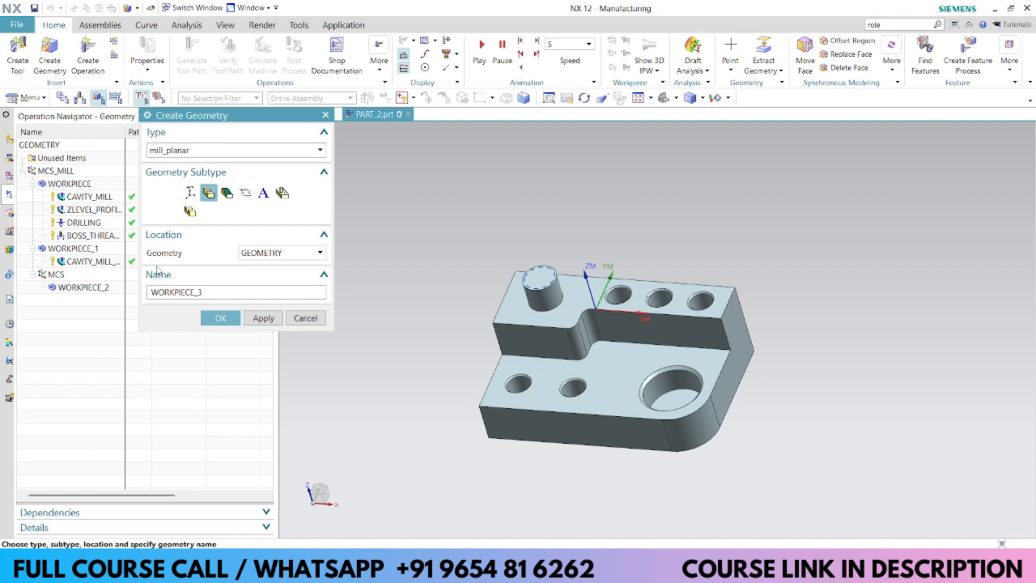
click(190, 192)
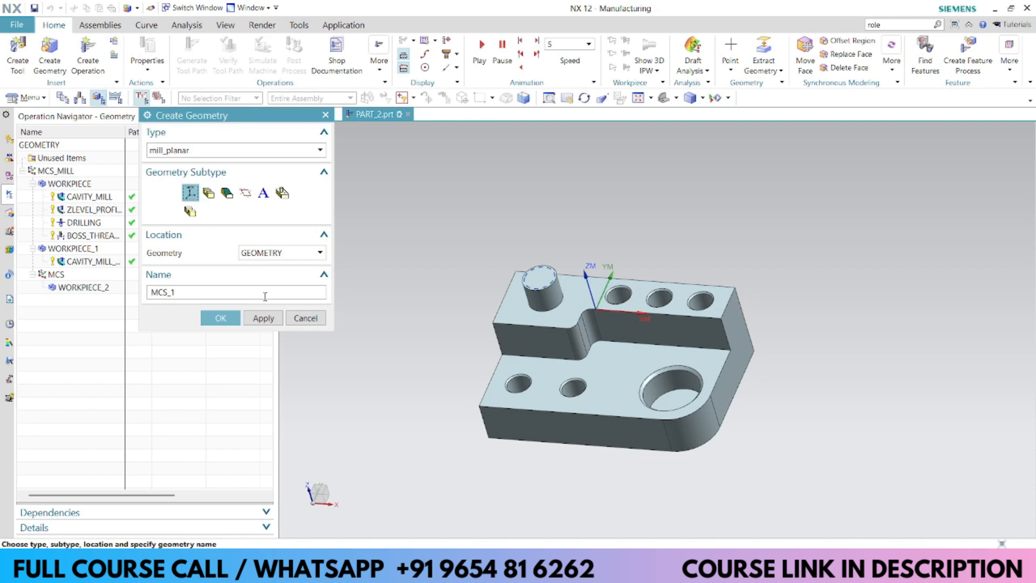
click(208, 193)
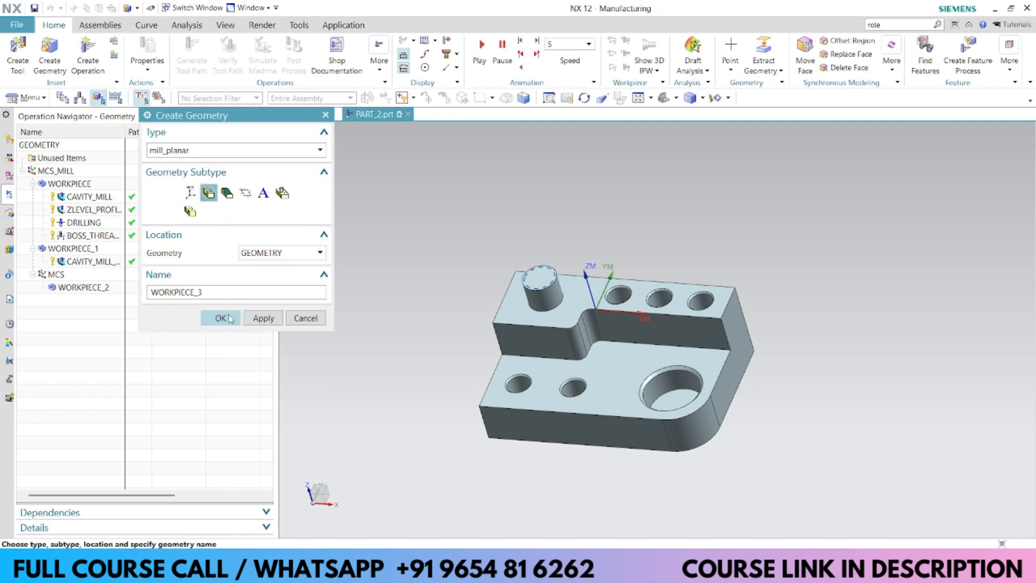
click(275, 318)
click(294, 327)
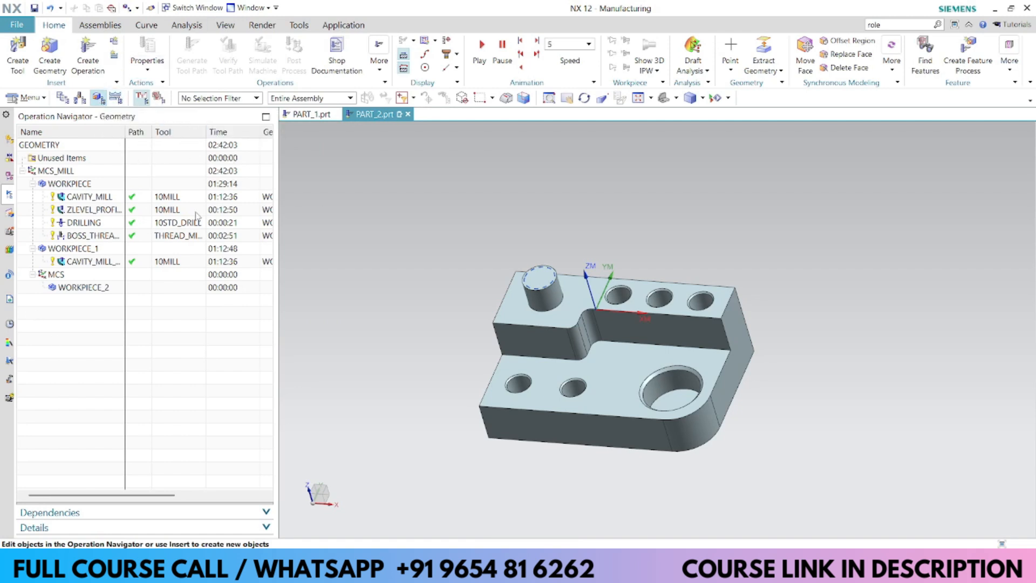
Verify the tool path of the CAVITY_MILL operation under WORKPIECE, look over the visualization modes, and play part of the Replay animation.
click(107, 198)
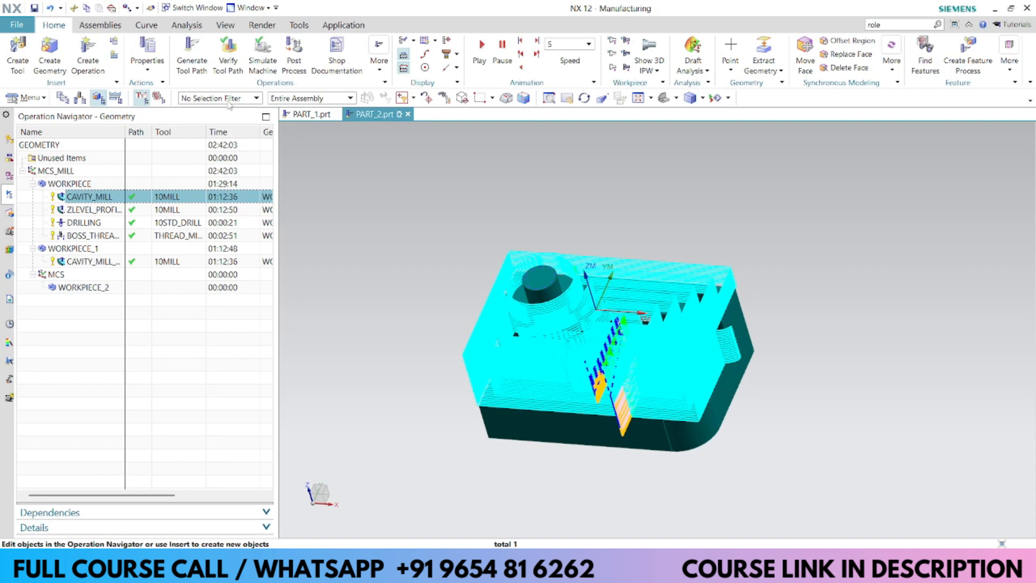
click(193, 53)
click(228, 57)
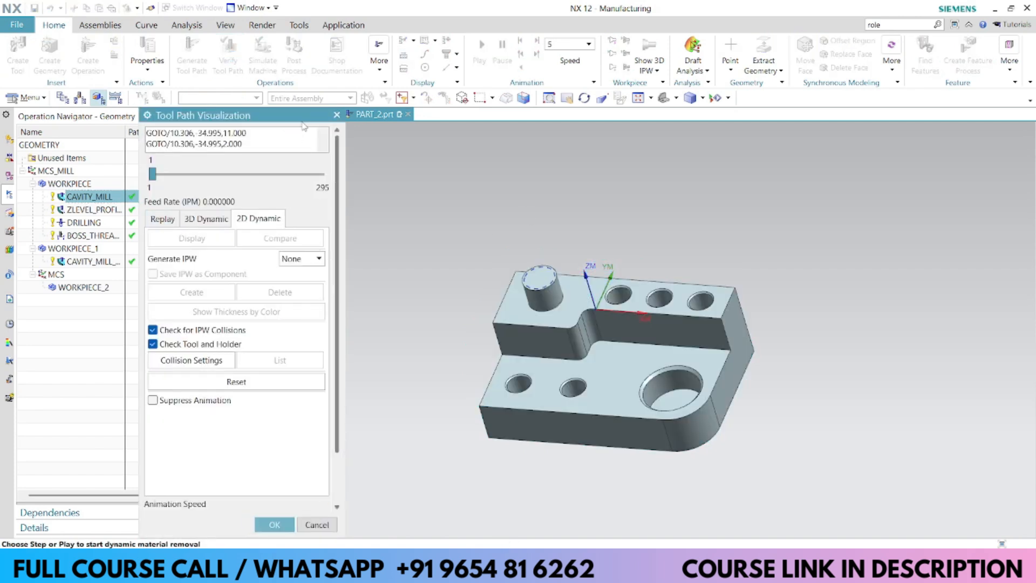
click(235, 172)
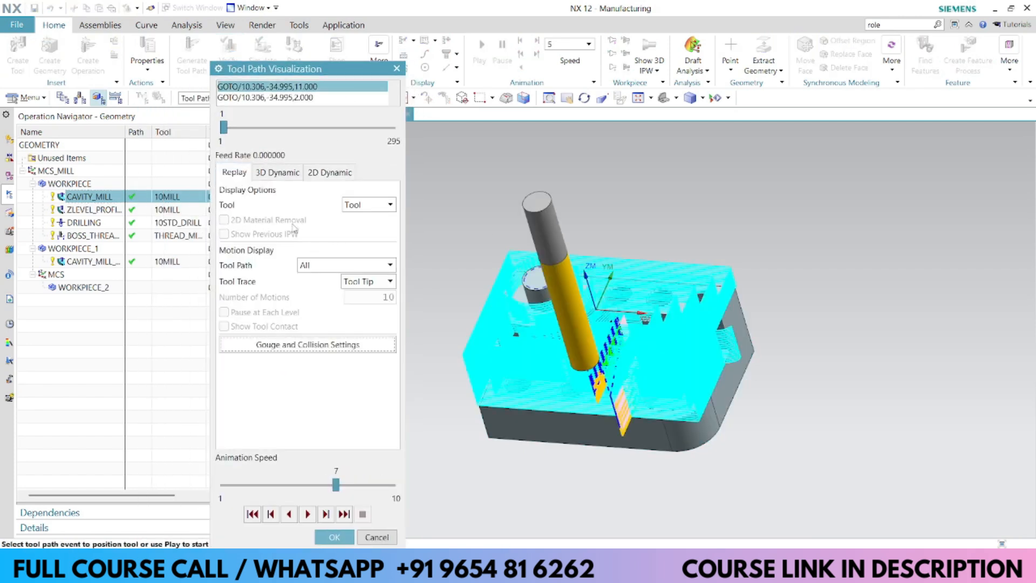
click(277, 173)
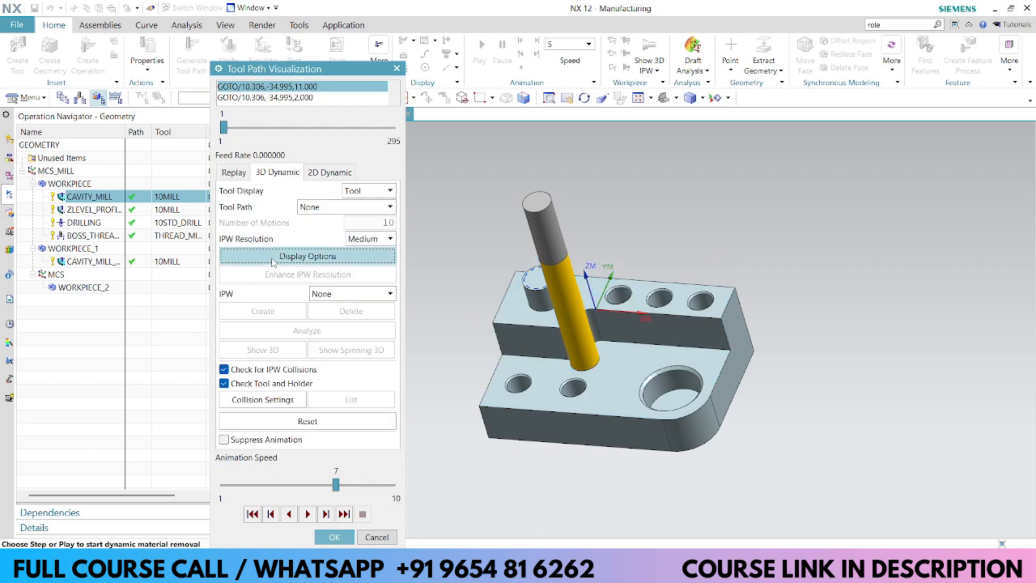
click(330, 172)
click(234, 173)
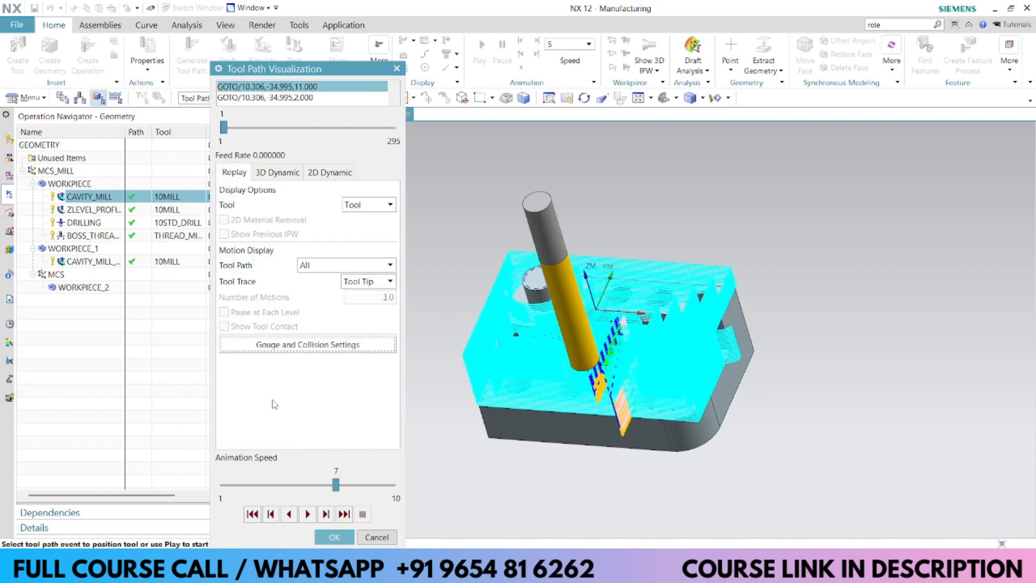
click(310, 511)
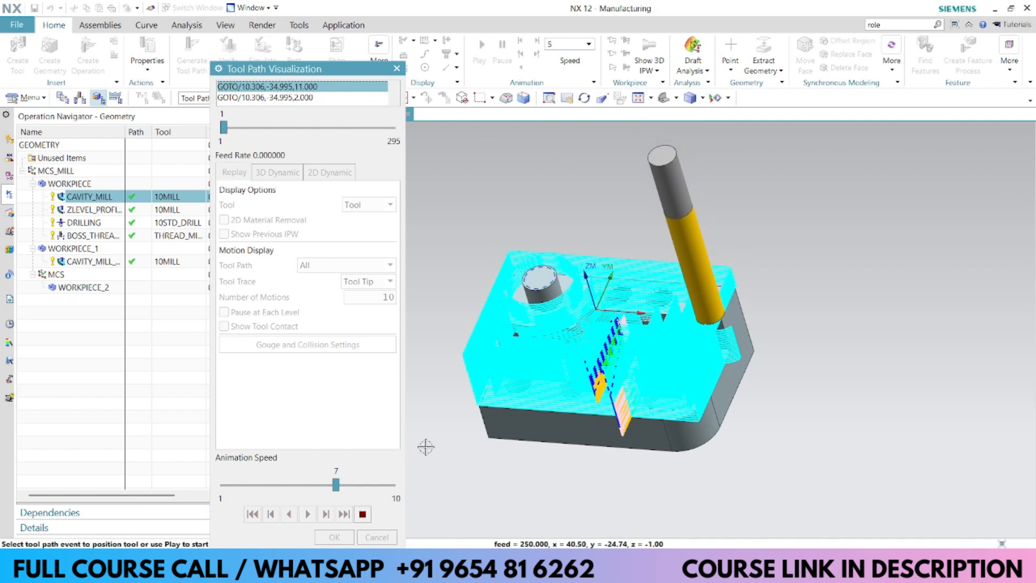
click(362, 514)
Run the 3D Dynamic material removal simulation of the CAVITY_MILL tool path from an angled view of the part.
click(280, 174)
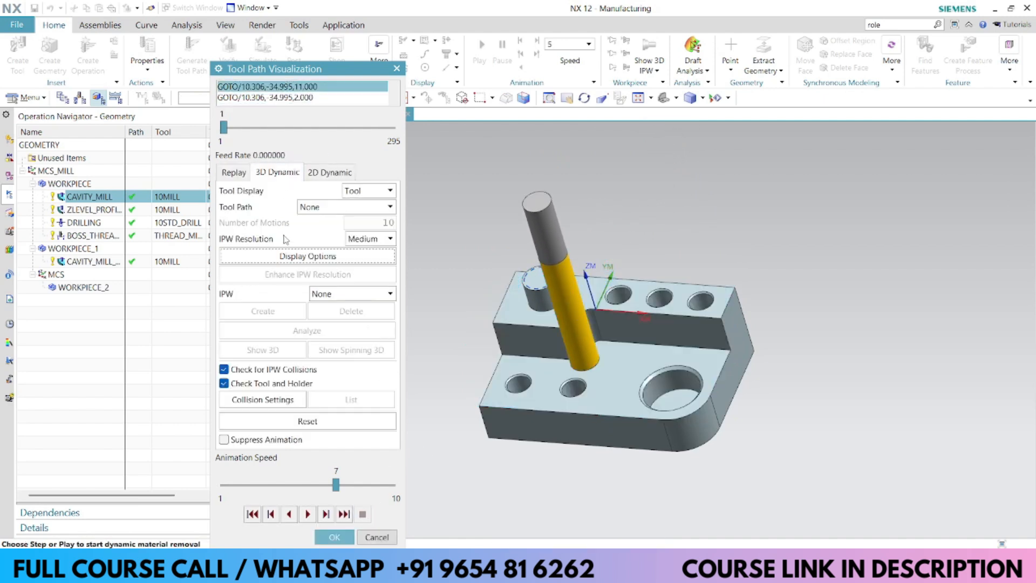
shift+middle_drag(541, 441, 664, 354)
middle_drag(699, 303, 717, 267)
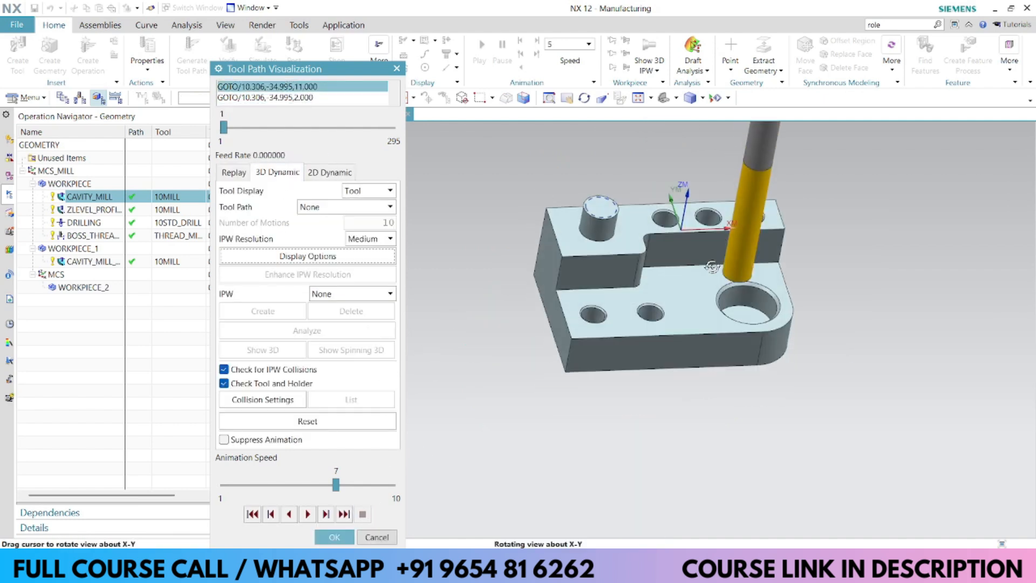
click(308, 514)
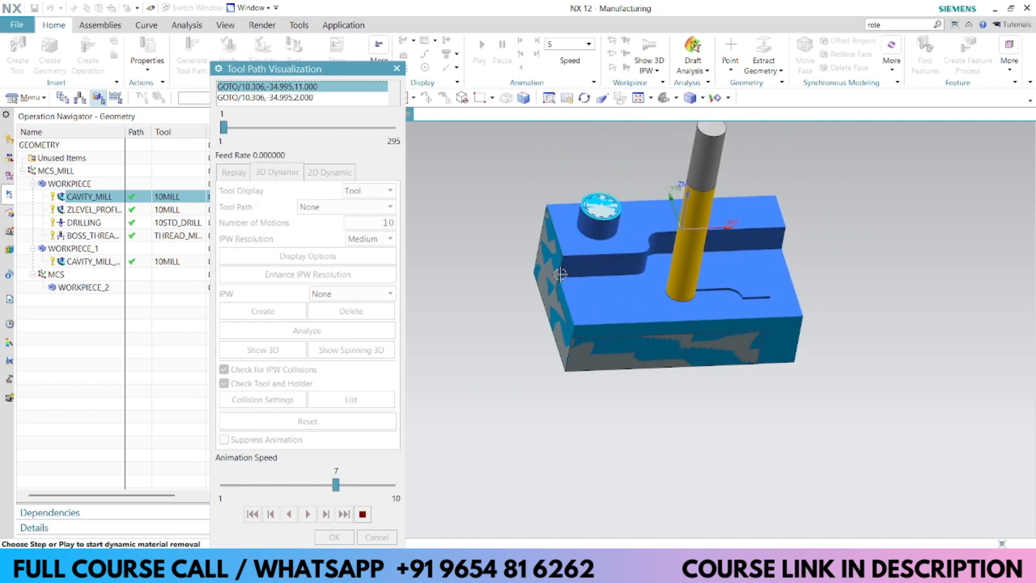
Examine the simulated stock from several sides, especially the round boss, the stepped wall and the machined floor.
scroll(603, 272, up, 5)
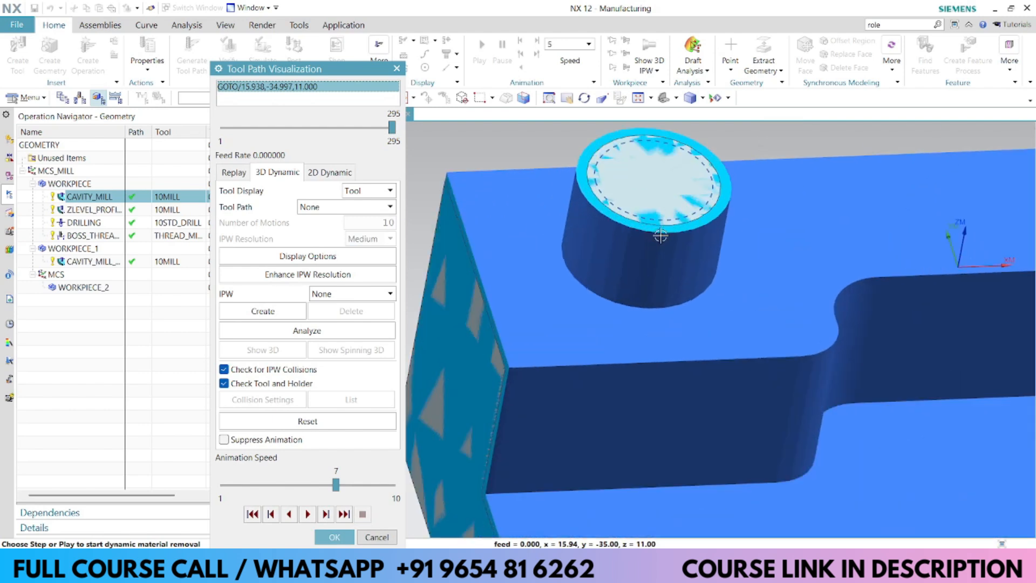
scroll(593, 226, down, 2)
middle_drag(593, 227, 612, 323)
scroll(620, 310, up, 4)
scroll(626, 292, down, 5)
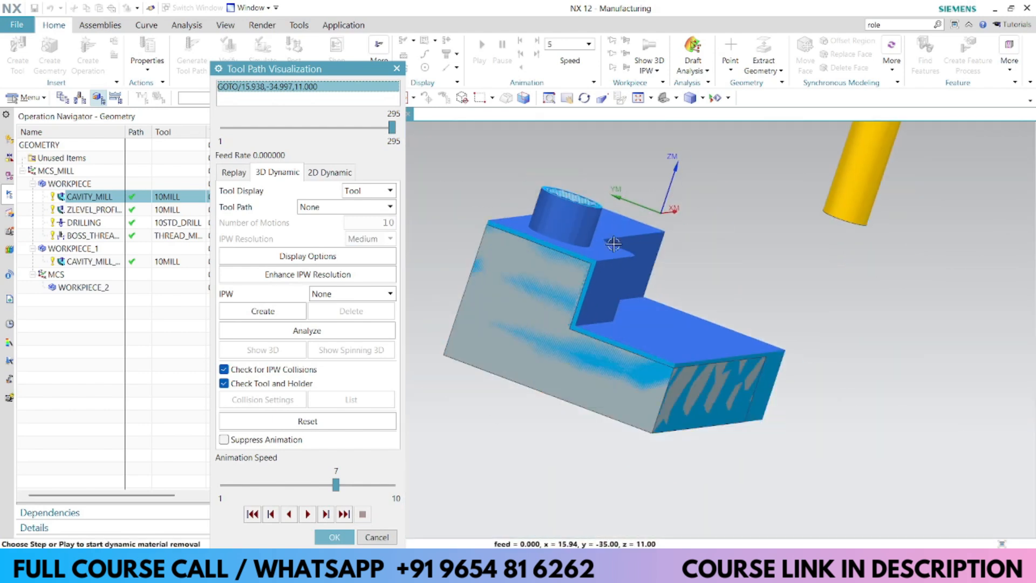
middle_drag(613, 240, 586, 252)
scroll(537, 267, up, 4)
scroll(604, 186, down, 2)
scroll(598, 186, up, 3)
scroll(541, 195, down, 3)
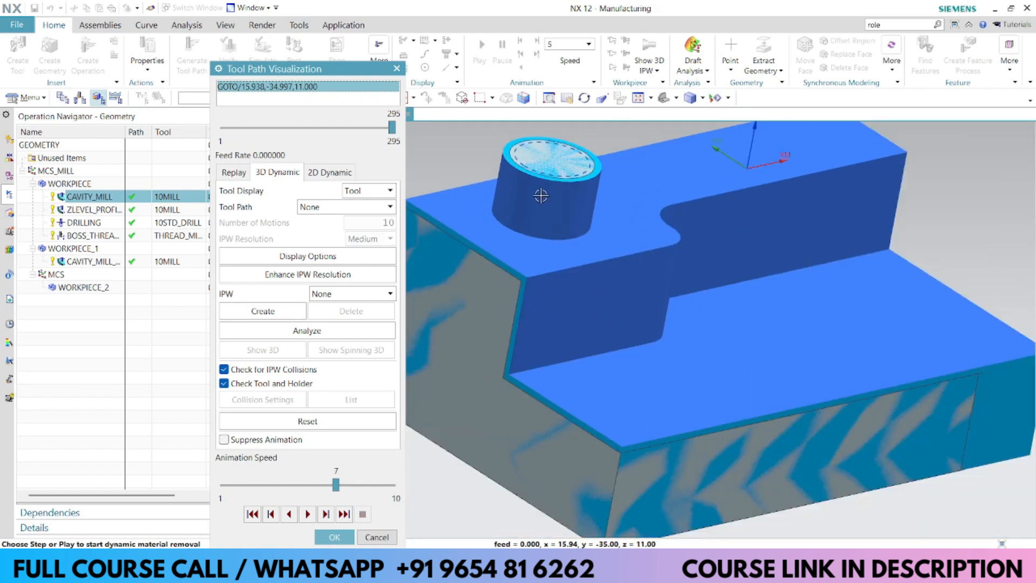
scroll(550, 237, down, 2)
middle_drag(575, 292, 636, 280)
scroll(569, 270, up, 3)
scroll(548, 243, down, 4)
scroll(621, 265, up, 3)
scroll(610, 242, down, 2)
middle_drag(605, 234, 520, 263)
scroll(620, 285, up, 3)
scroll(629, 290, down, 2)
scroll(526, 272, up, 4)
scroll(562, 264, down, 3)
middle_drag(593, 277, 652, 291)
scroll(628, 272, down, 5)
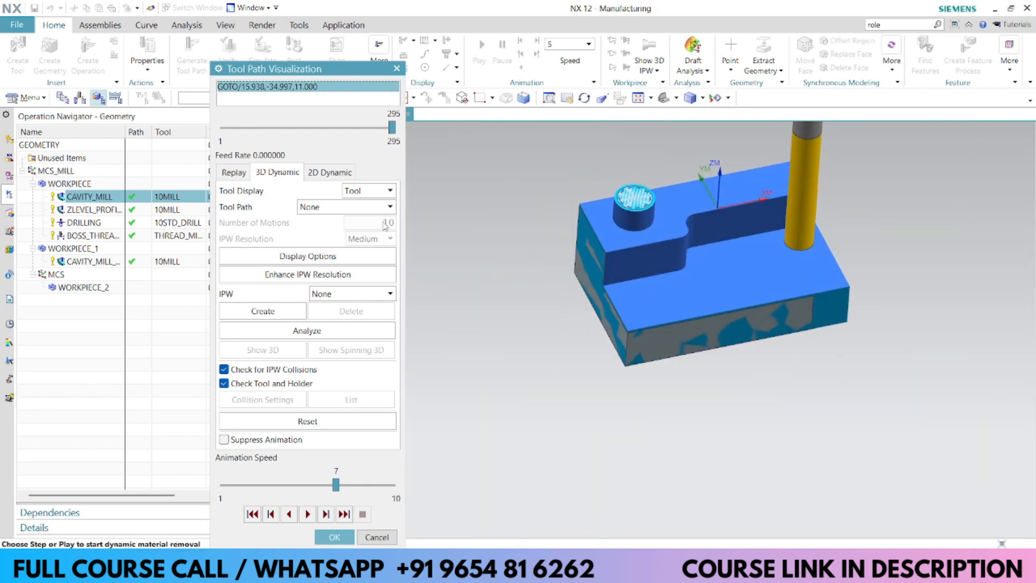
Run the 2D Dynamic simulation of the CAVITY_MILL tool path and close the tool path visualization.
click(345, 173)
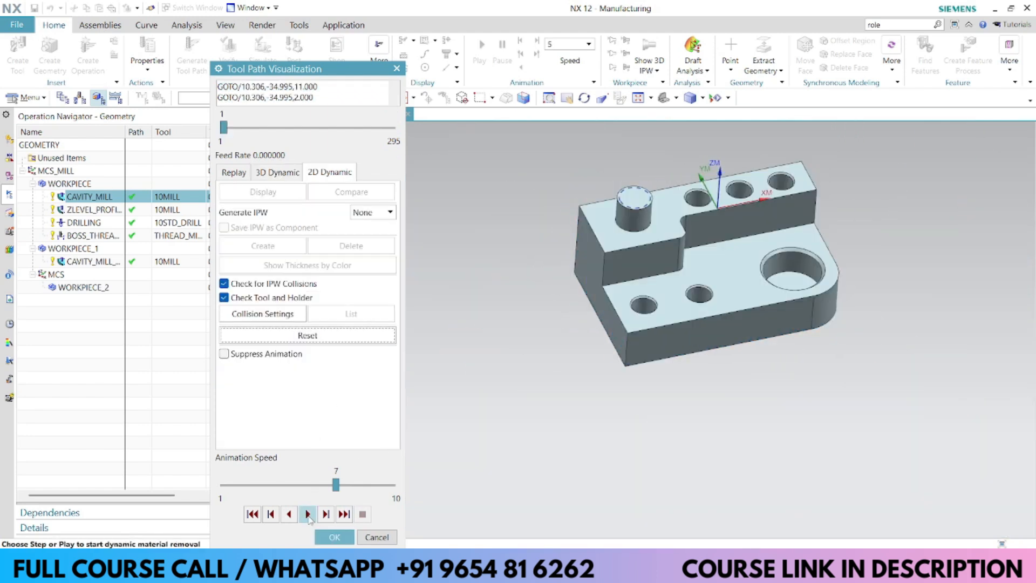
click(307, 513)
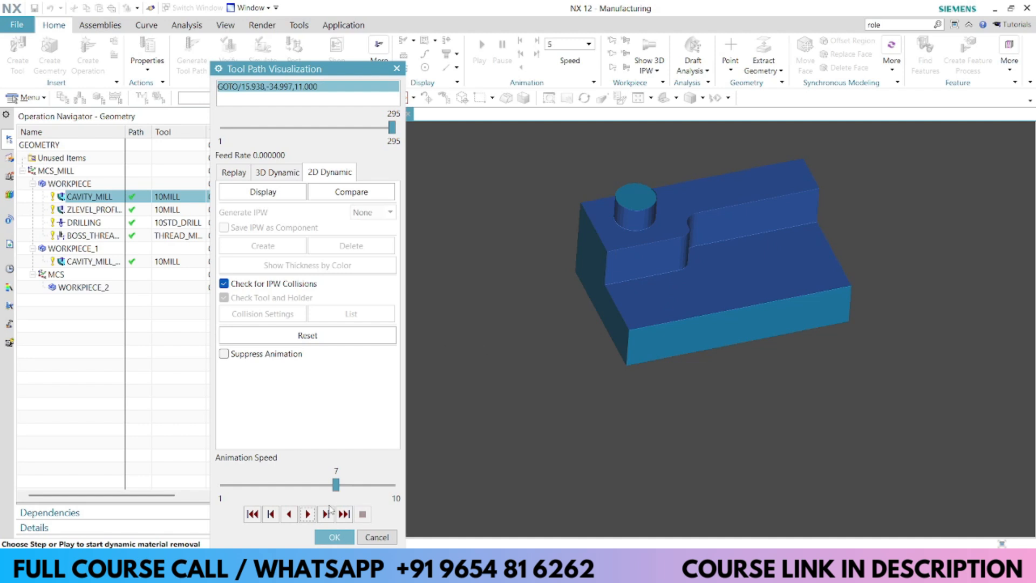
click(334, 537)
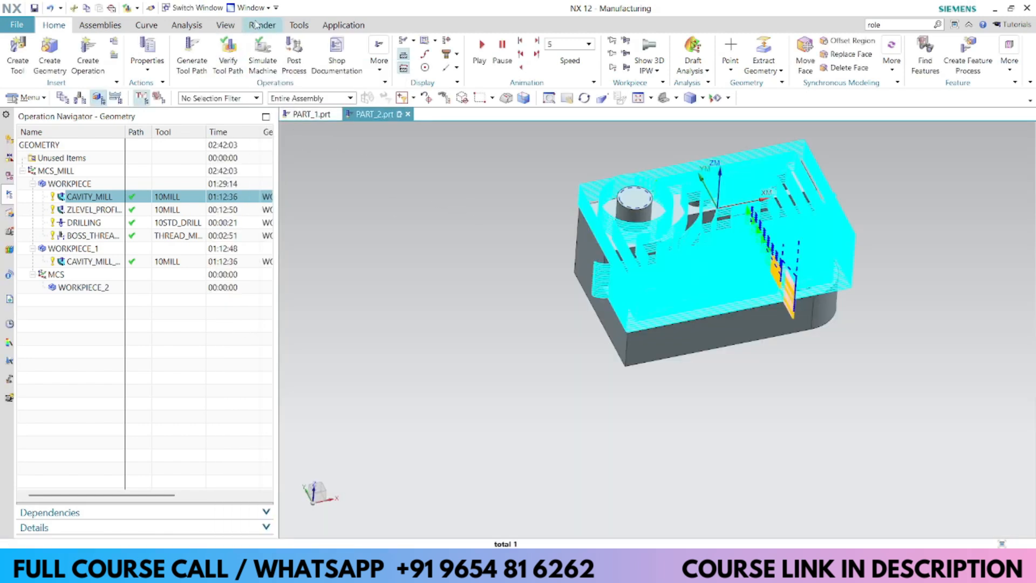
Postprocess CAVITY_MILL with the WIRE_EDM_4_AXIS postprocessor to the ptp file PART_2, with output listing on and post-defined units.
click(292, 52)
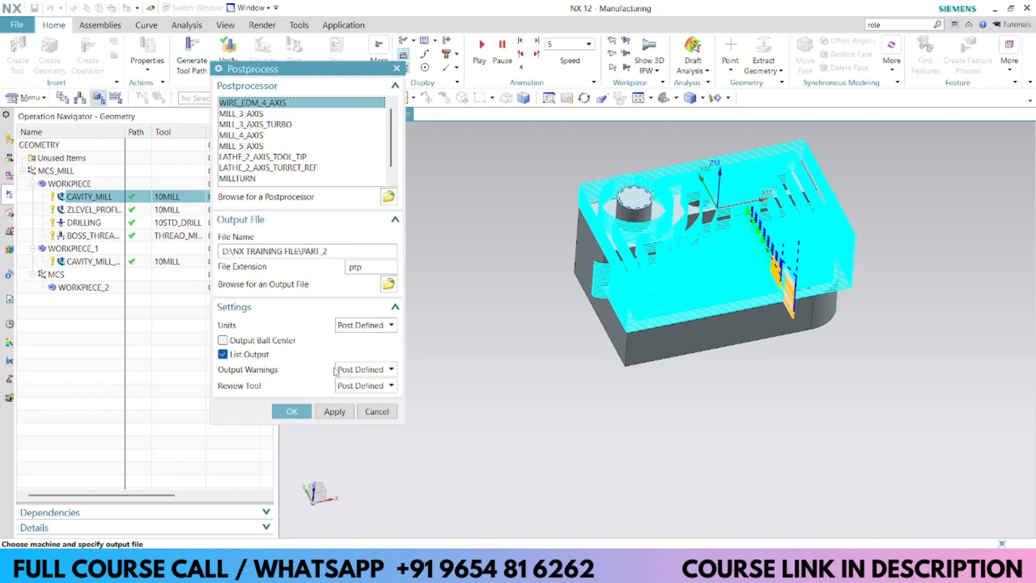
click(291, 411)
click(291, 411)
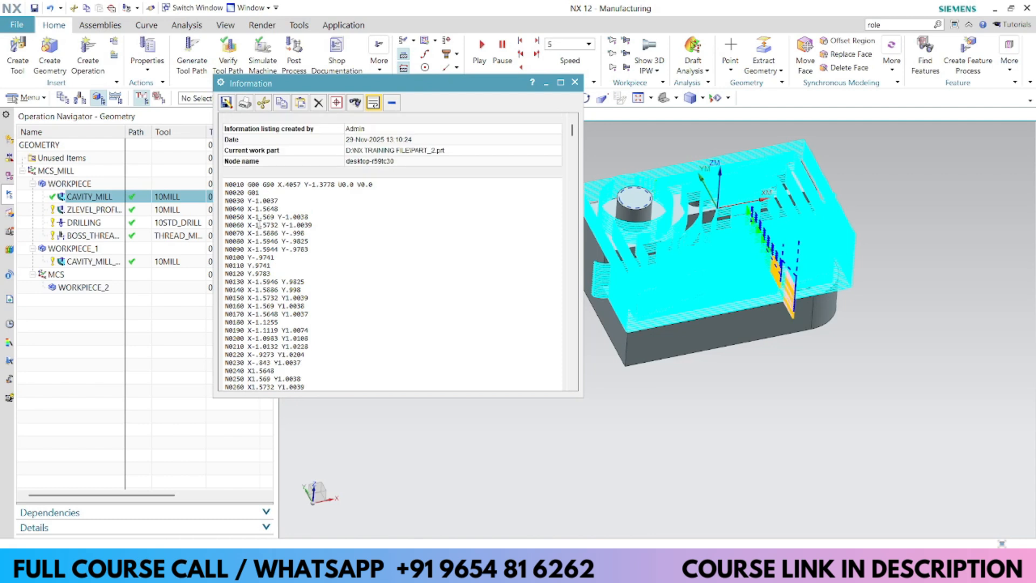
Look through the generated NC code for CAVITY_MILL and close the listing.
scroll(262, 238, down, 10)
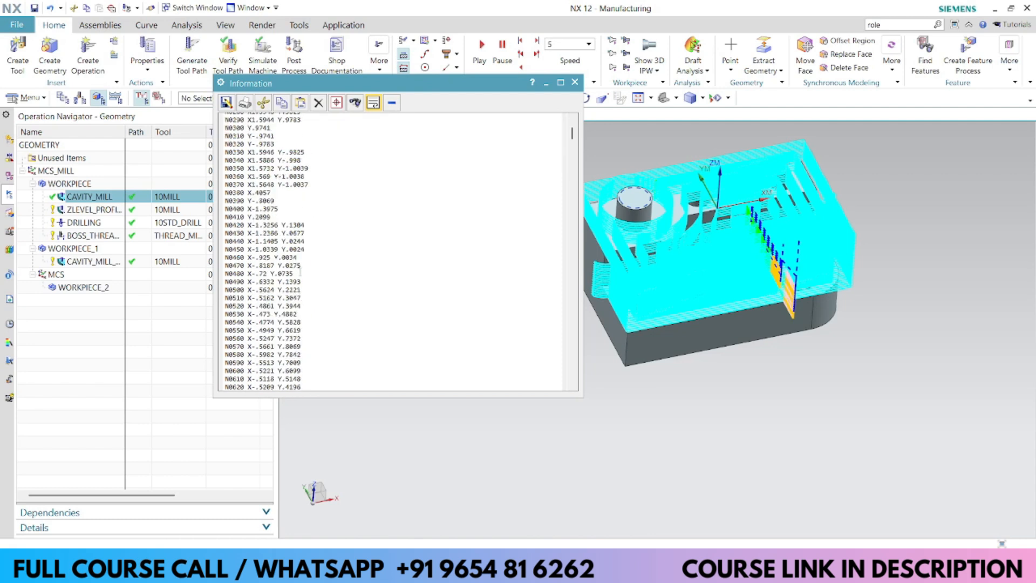
scroll(300, 269, up, 10)
scroll(338, 229, down, 5)
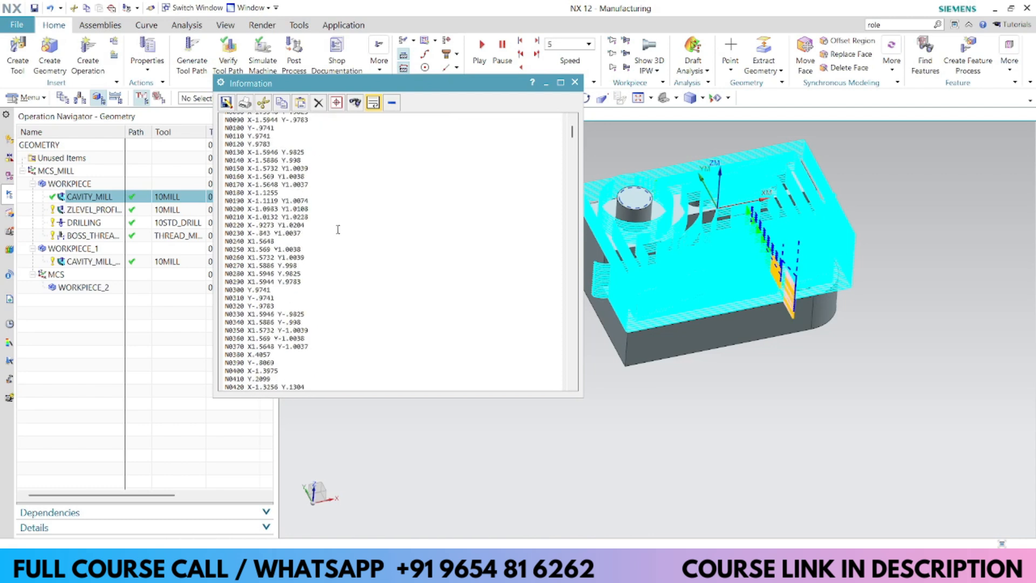
click(575, 83)
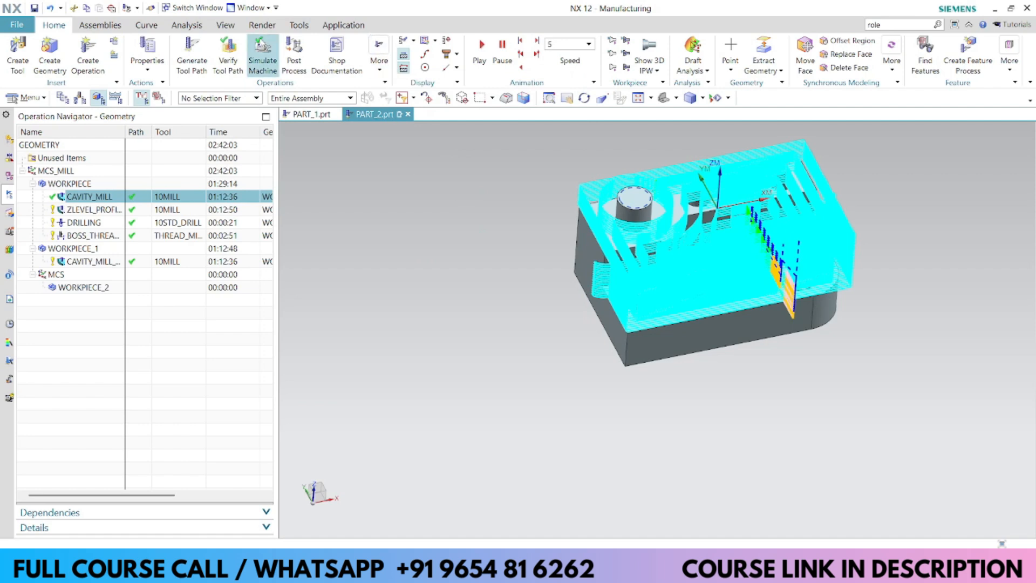
Toggle the display of the cutting moves in the CAVITY_MILL tool path off and on to compare the views.
click(404, 56)
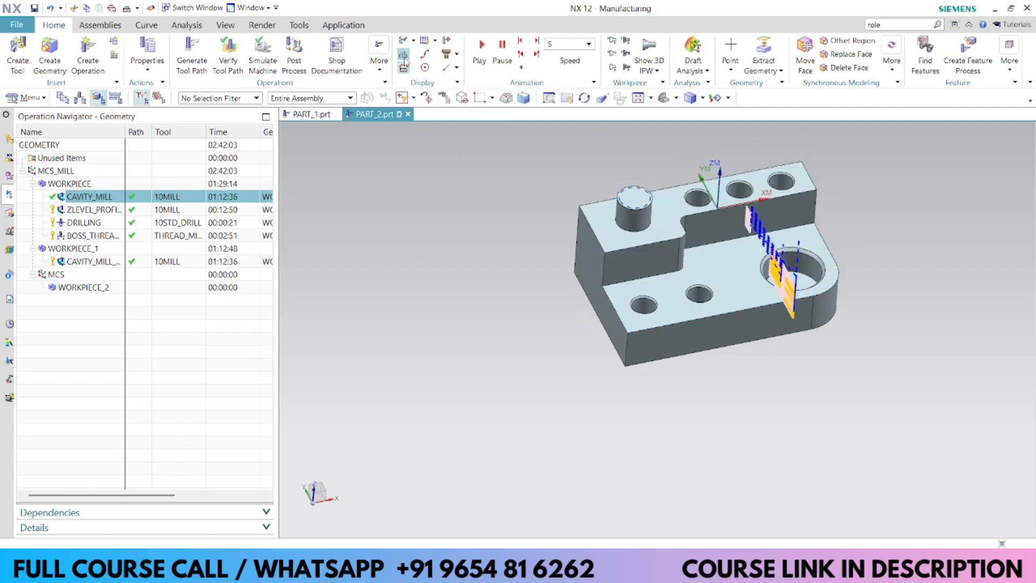
click(403, 56)
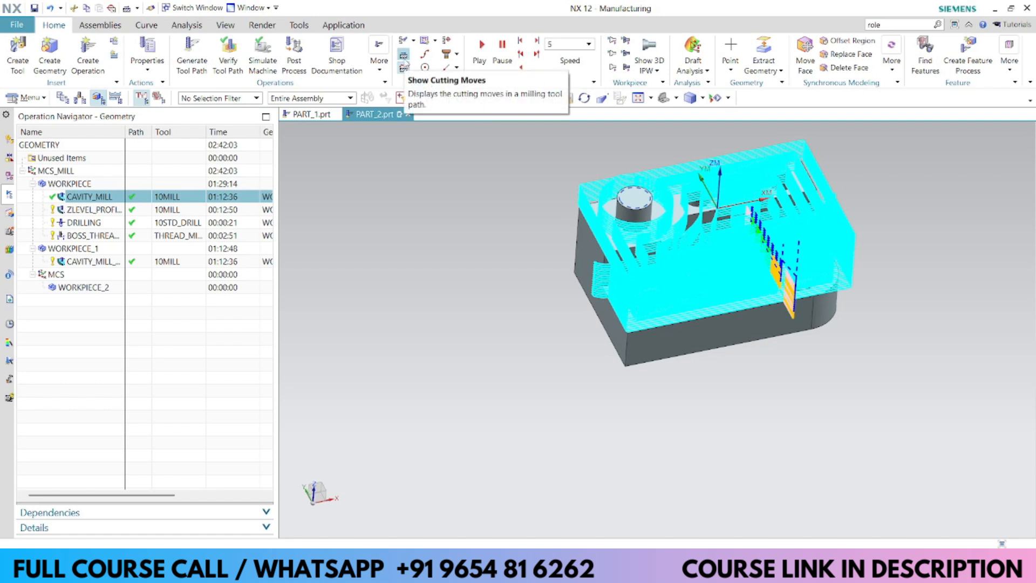
click(403, 56)
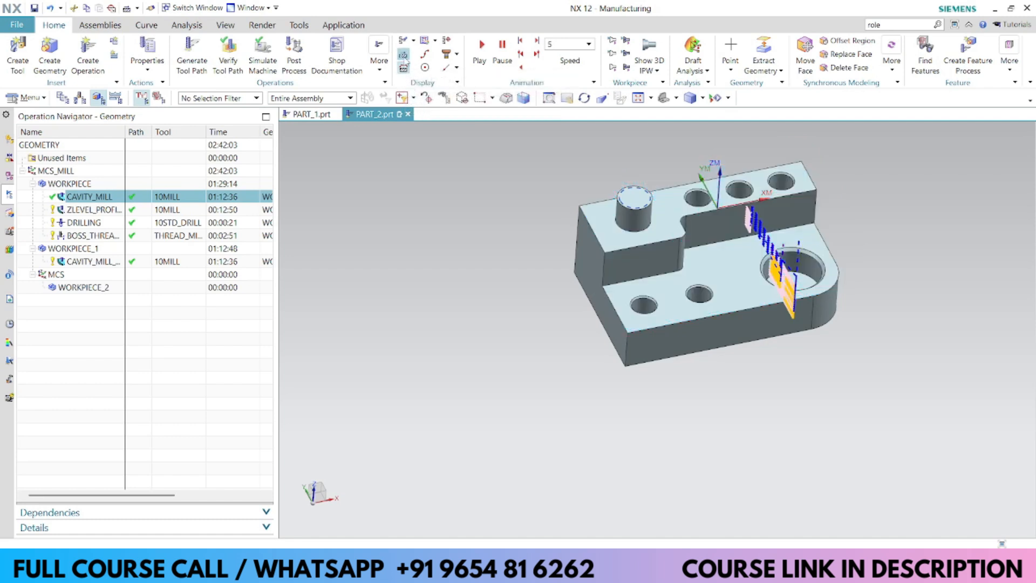
Hide the non-cutting moves of CAVITY_MILL, inspect the remaining cutting moves around the part, and show the non-cutting moves again.
click(404, 68)
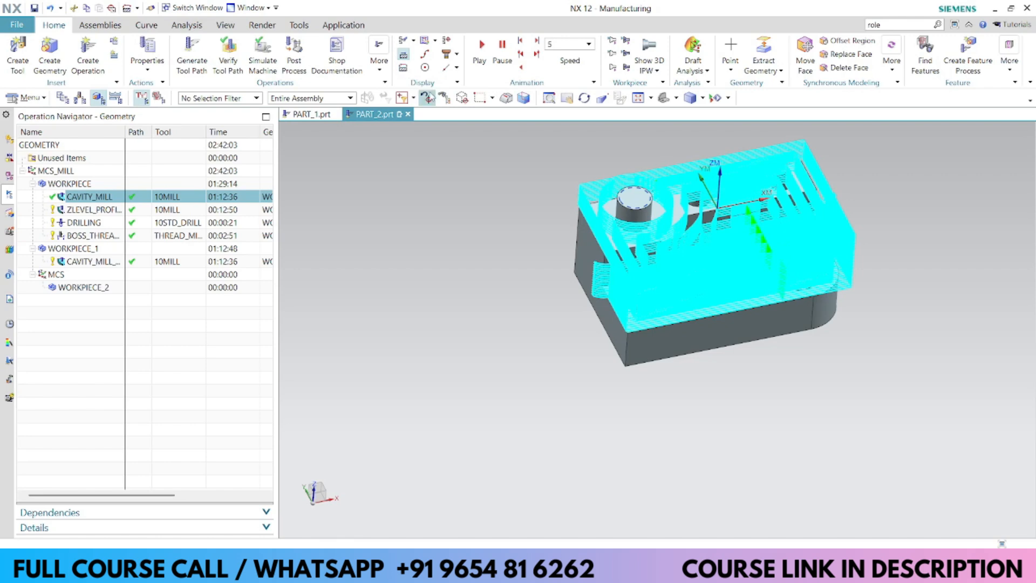
mouse_move(863, 302)
middle_down()
mouse_move(735, 316)
mouse_move(689, 261)
mouse_move(686, 240)
mouse_move(647, 260)
middle_up()
scroll(650, 250, up, 2)
scroll(647, 259, down, 2)
click(403, 69)
Play the CAVITY_MILL tool path animation on the part, and clear the tool path from the display.
middle_drag(631, 188, 639, 178)
click(481, 46)
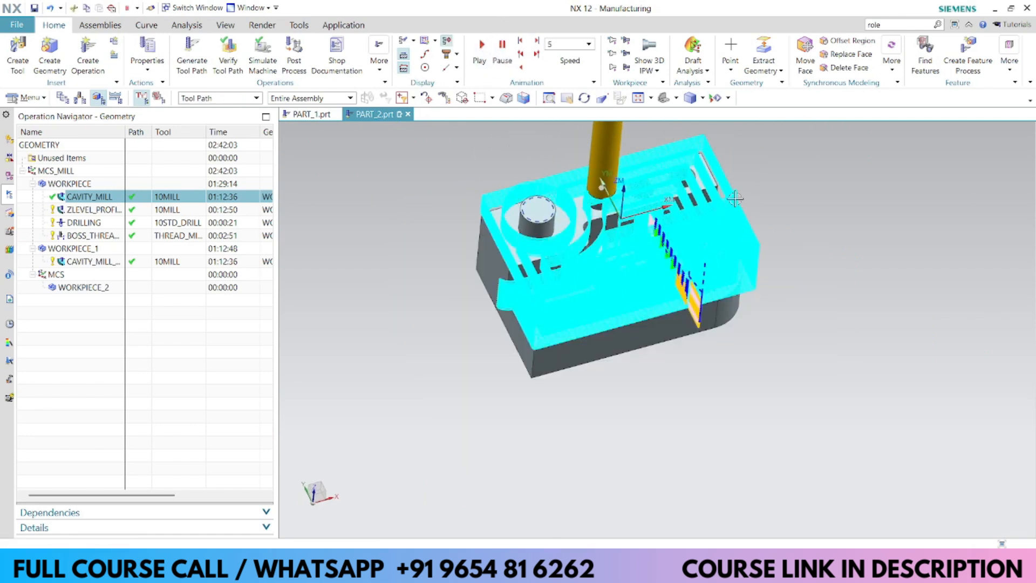
scroll(521, 136, down, 2)
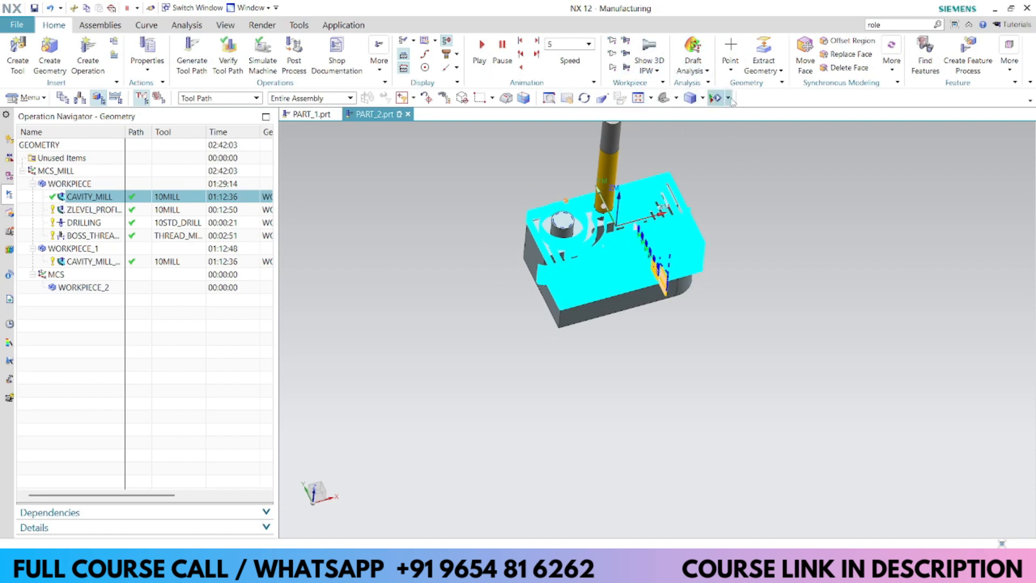
key(Escape)
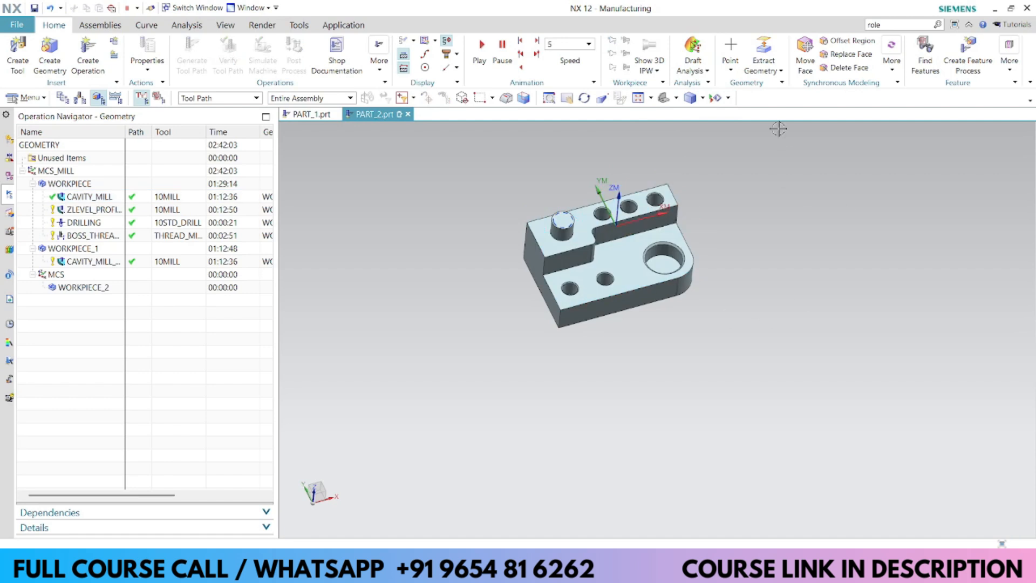
click(730, 70)
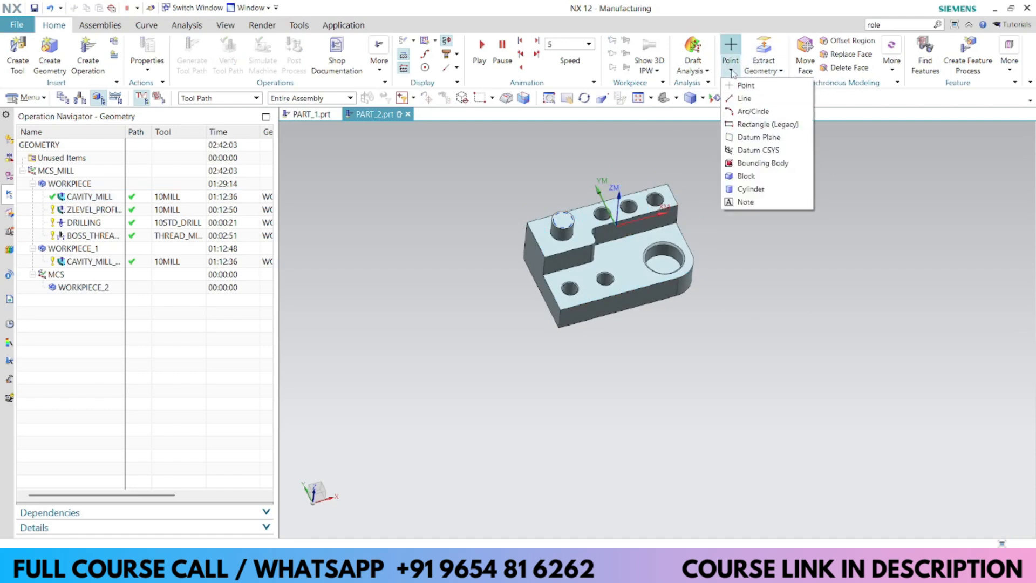
click(883, 148)
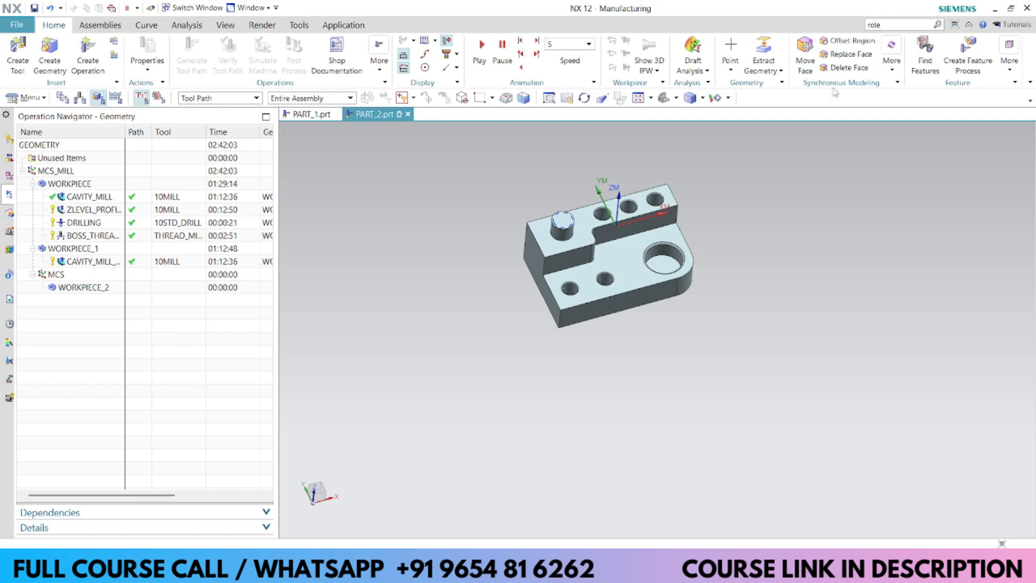
click(844, 43)
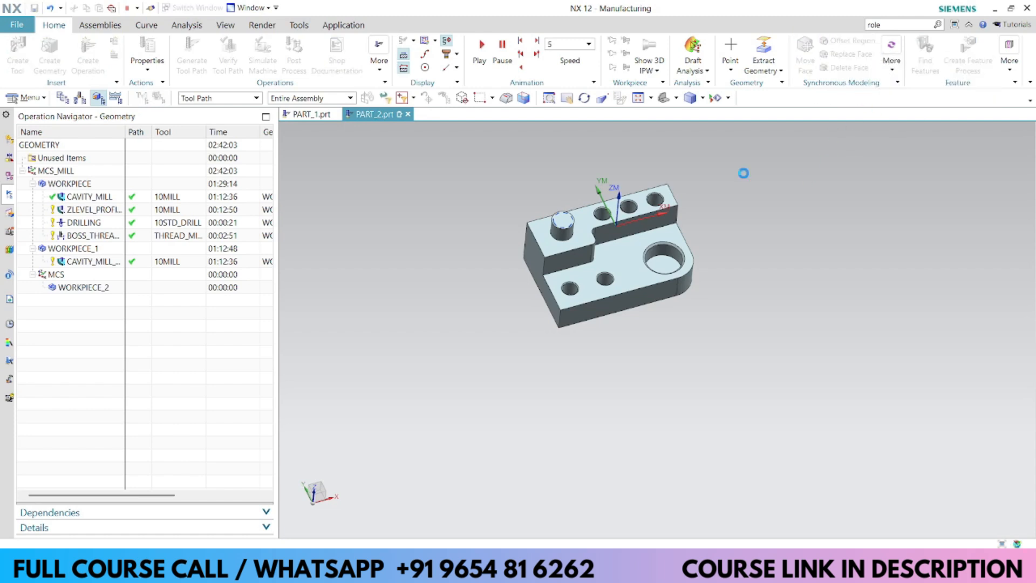
click(397, 69)
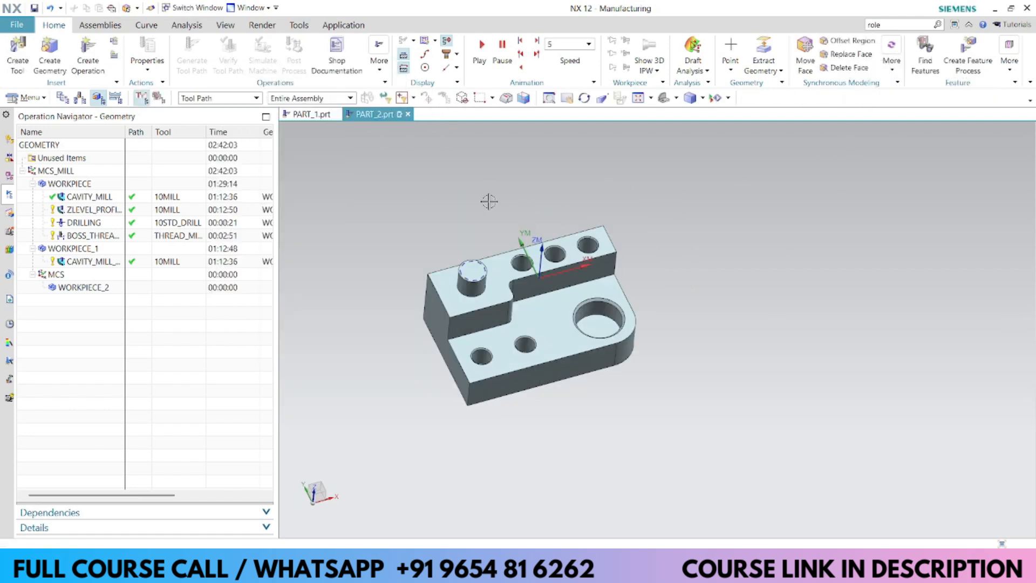
Switch PART_2 to the Modeling application and look through its modeling, assembly and analysis commands.
click(342, 26)
click(23, 54)
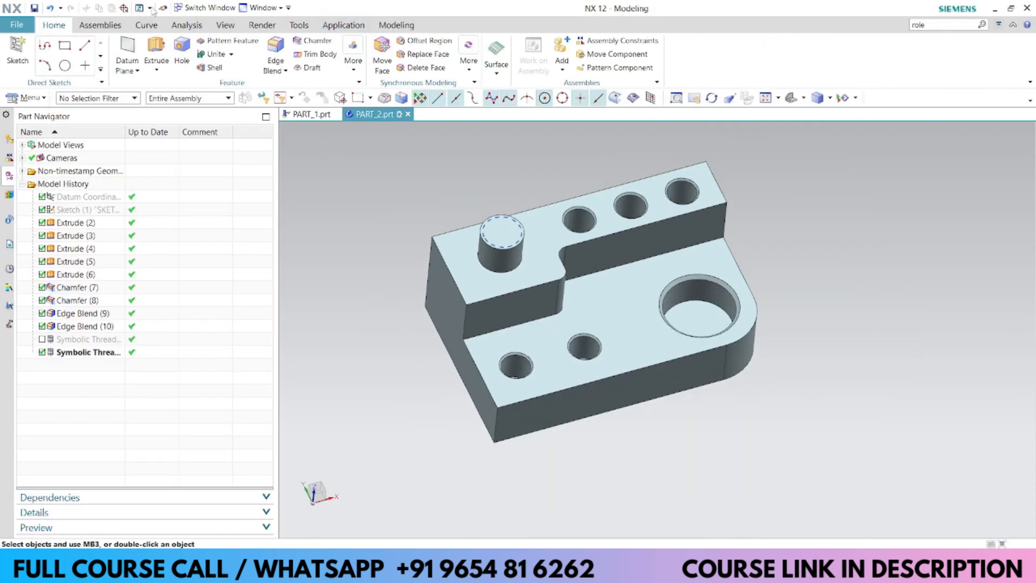
click(100, 25)
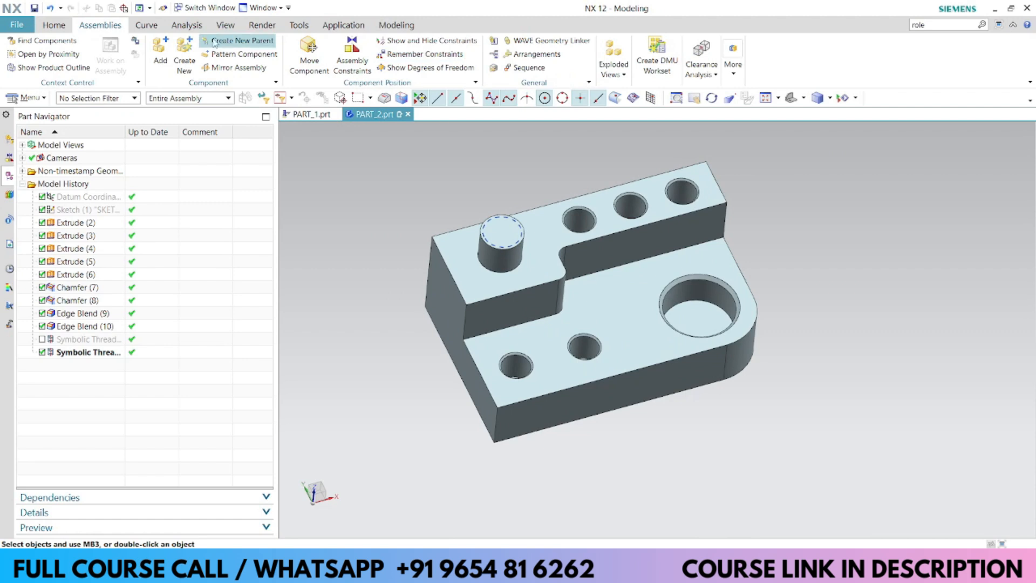
click(187, 25)
click(54, 25)
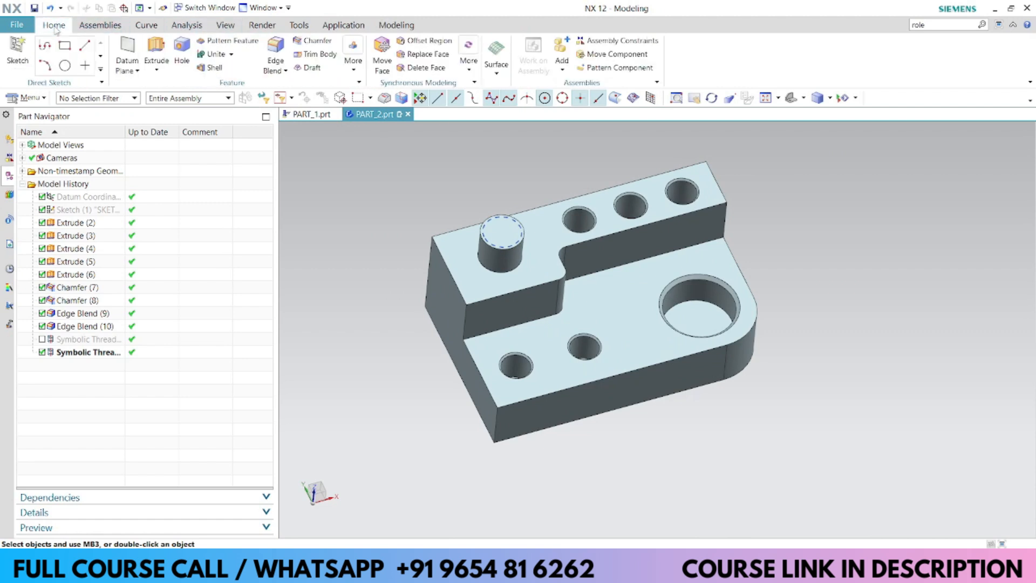
click(100, 26)
Switch PART_2 back to the Manufacturing application.
click(346, 25)
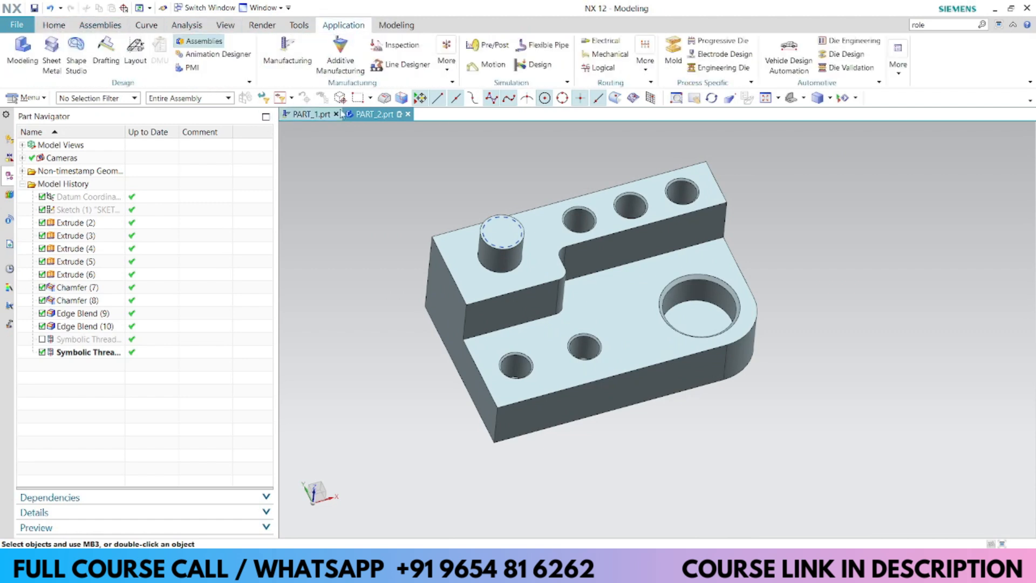
click(286, 54)
scroll(701, 232, up, 2)
scroll(701, 213, down, 2)
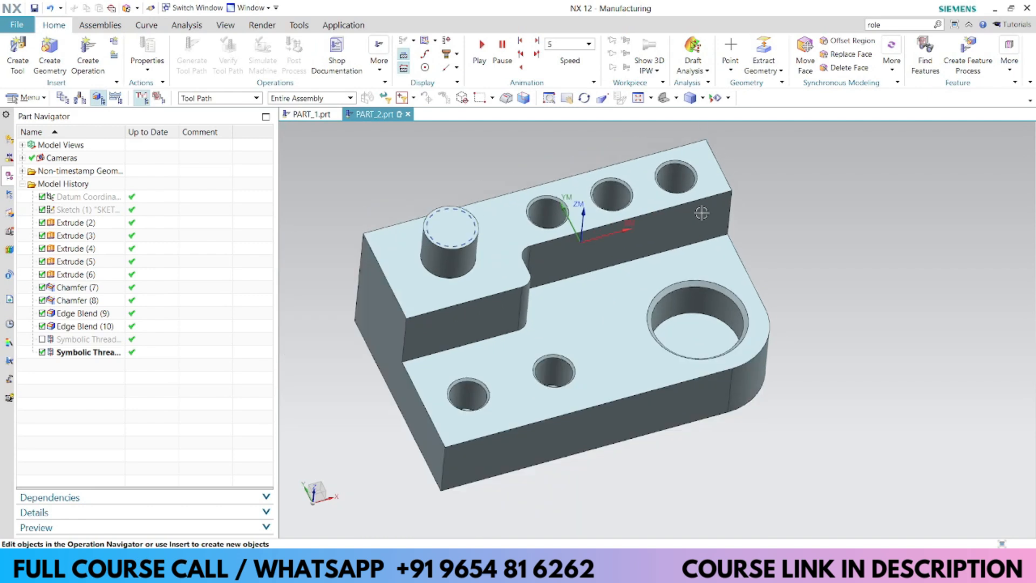
middle_drag(726, 256, 742, 222)
scroll(631, 180, up, 2)
middle_drag(863, 256, 804, 306)
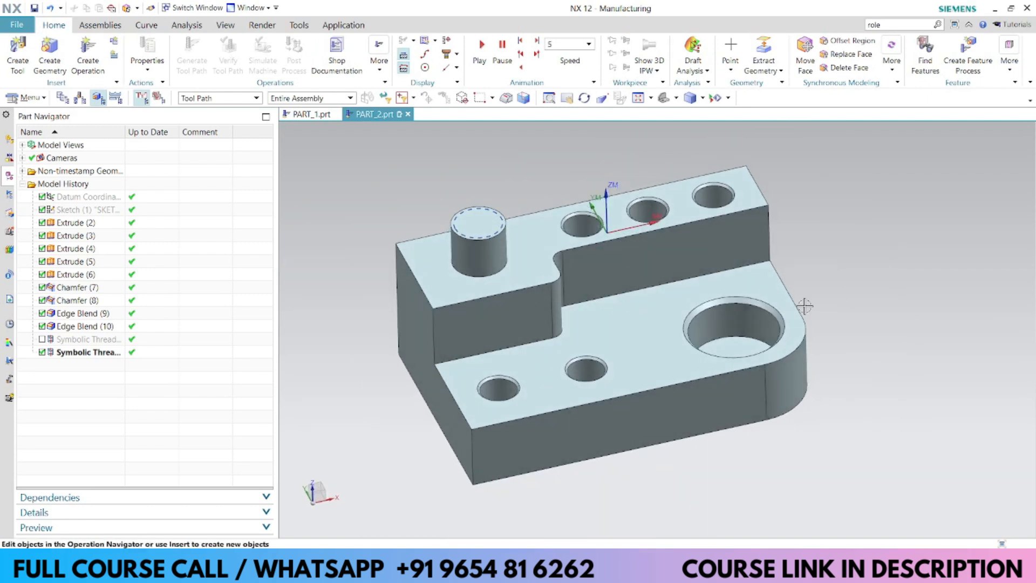